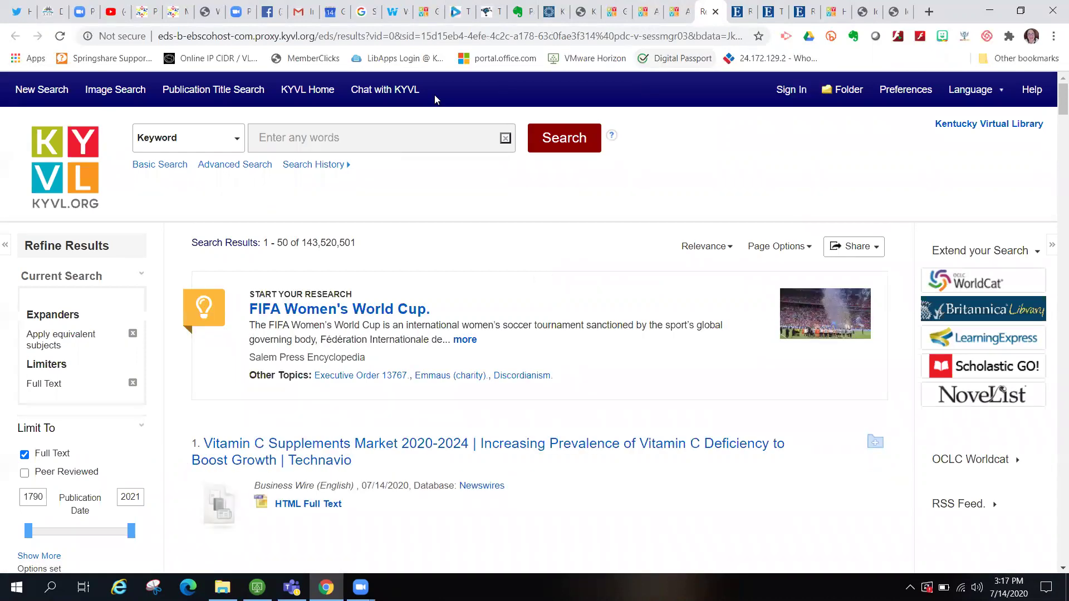
- Look up 'short story' in Publication Title Search and pick Columbia Companion to the Twentieth-Century American Short Story
{"action": "left_click", "coordinate": [228, 95]}
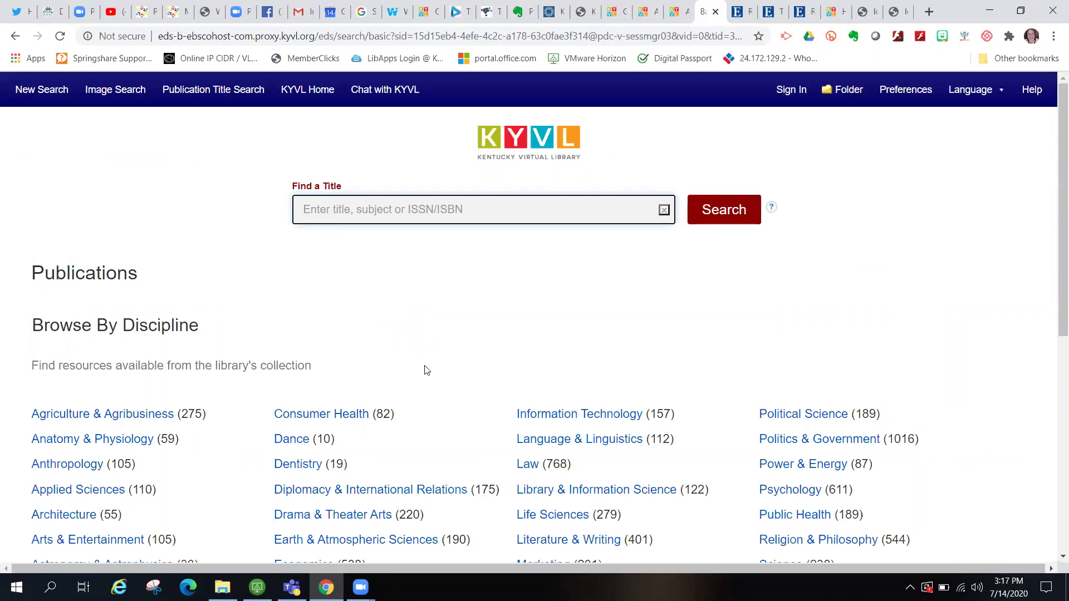
{"action": "scroll", "coordinate": [437, 396], "scroll_direction": "down", "scroll_amount": 6}
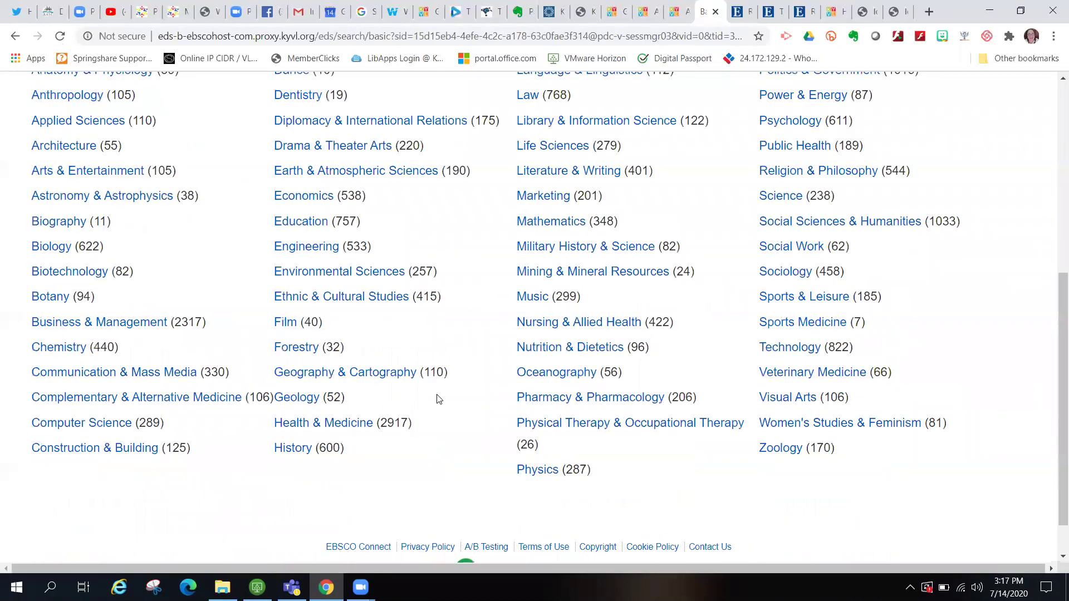
{"action": "scroll", "coordinate": [437, 398], "scroll_direction": "up", "scroll_amount": 7}
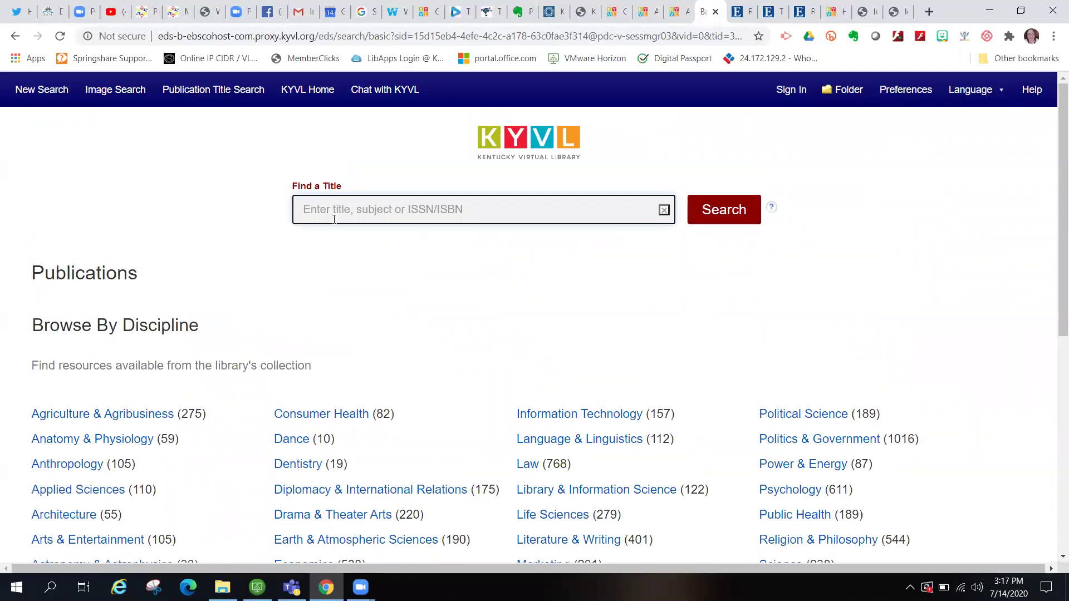
{"action": "left_click", "coordinate": [325, 212]}
{"action": "type", "text": "s"}
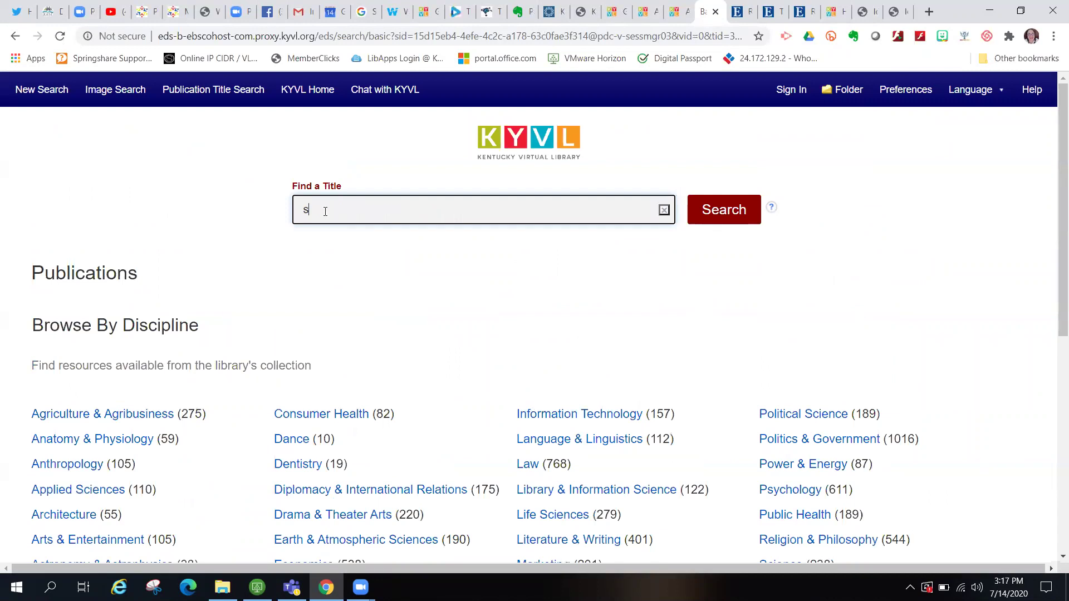
{"action": "type", "text": "hort stroy"}
{"action": "key", "text": "BackSpace"}
{"action": "key", "text": "BackSpace"}
{"action": "key", "text": "BackSpace"}
{"action": "type", "text": "ory"}
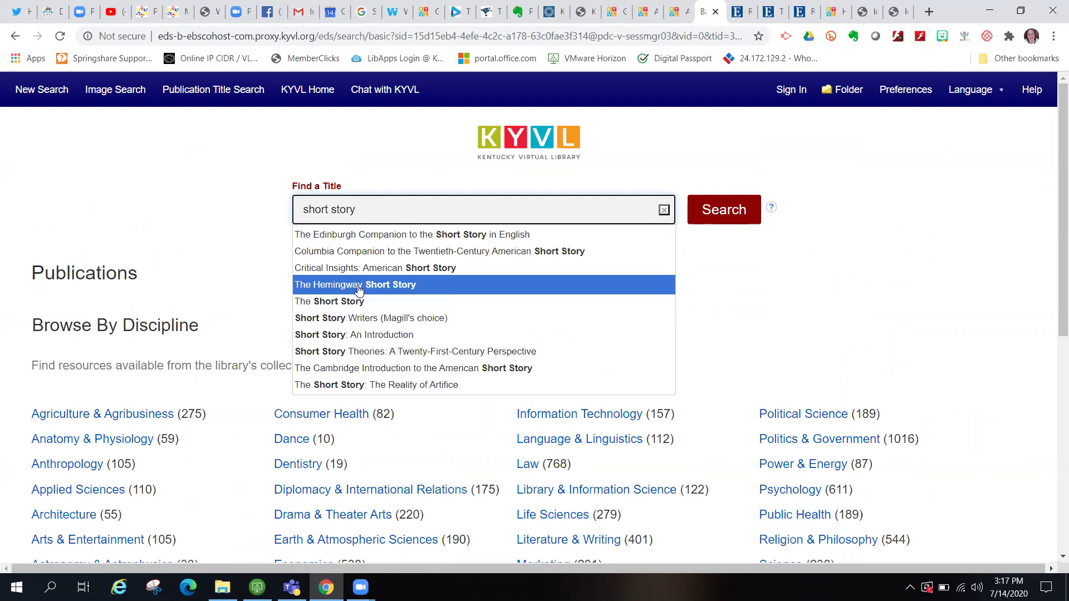
{"action": "left_click", "coordinate": [373, 258]}
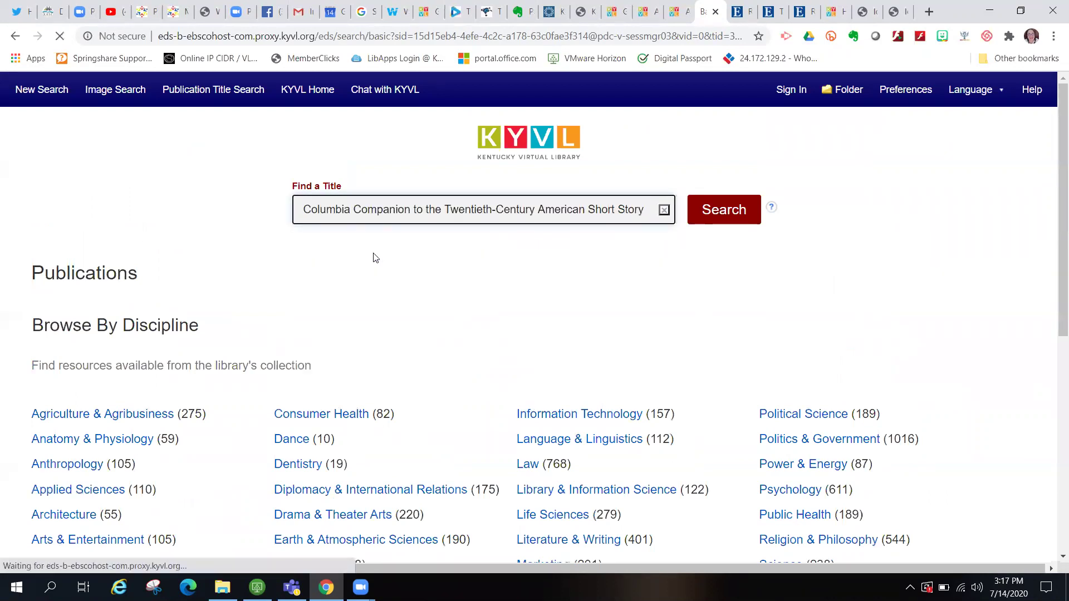
- Search for the Columbia Companion, open its record and expand the Full Text Access links
{"action": "left_click", "coordinate": [718, 210]}
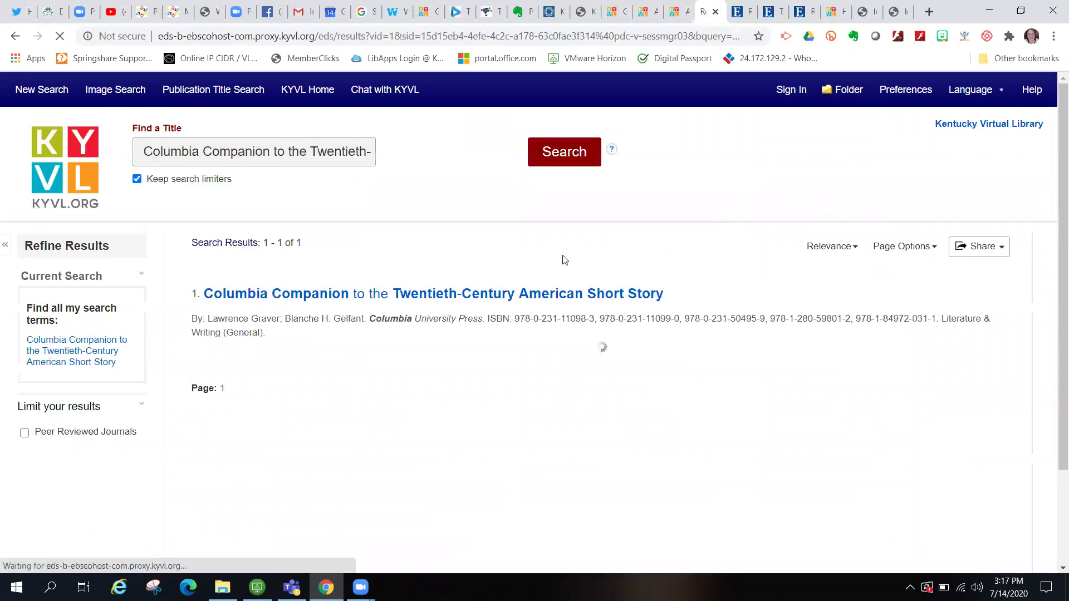
{"action": "left_click", "coordinate": [398, 297]}
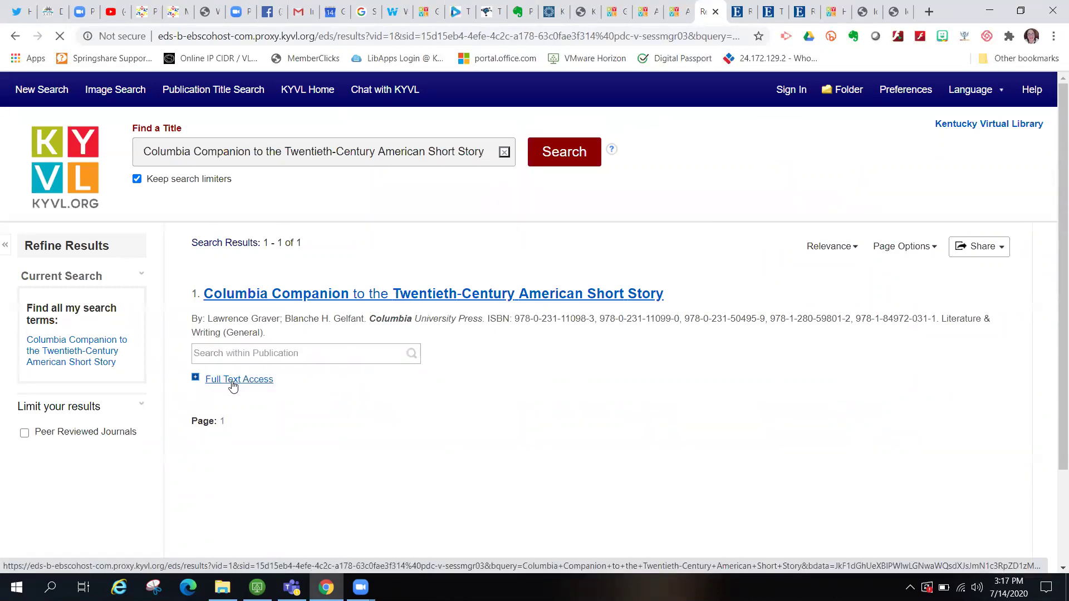
{"action": "left_click", "coordinate": [233, 383]}
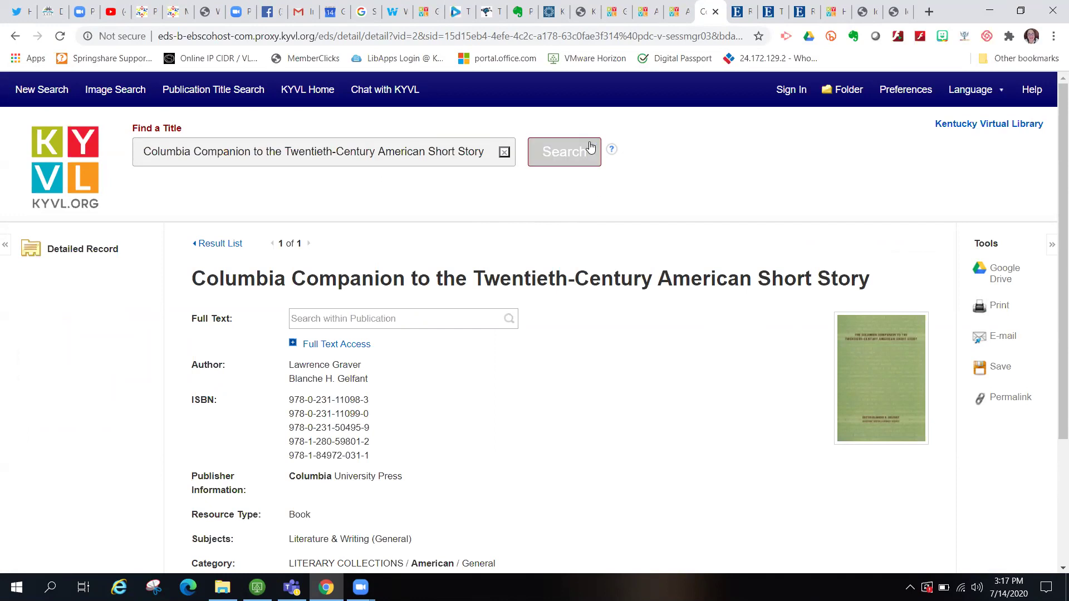
- Glance at the KYVL A-Z Databases page, then return to an empty Publication Title Search
{"action": "left_click", "coordinate": [689, 23]}
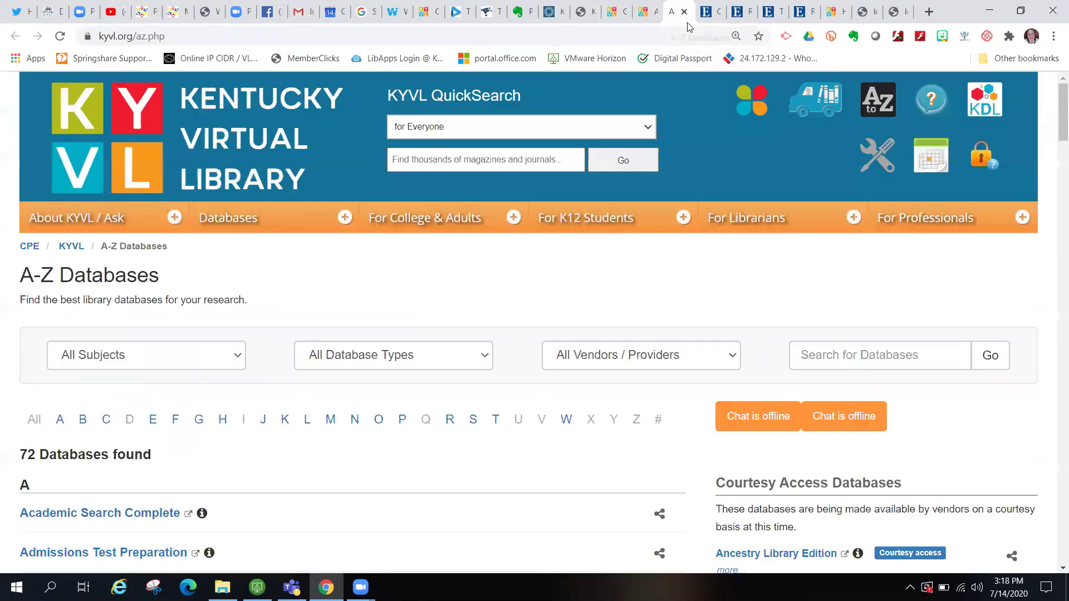
{"action": "left_click", "coordinate": [712, 12]}
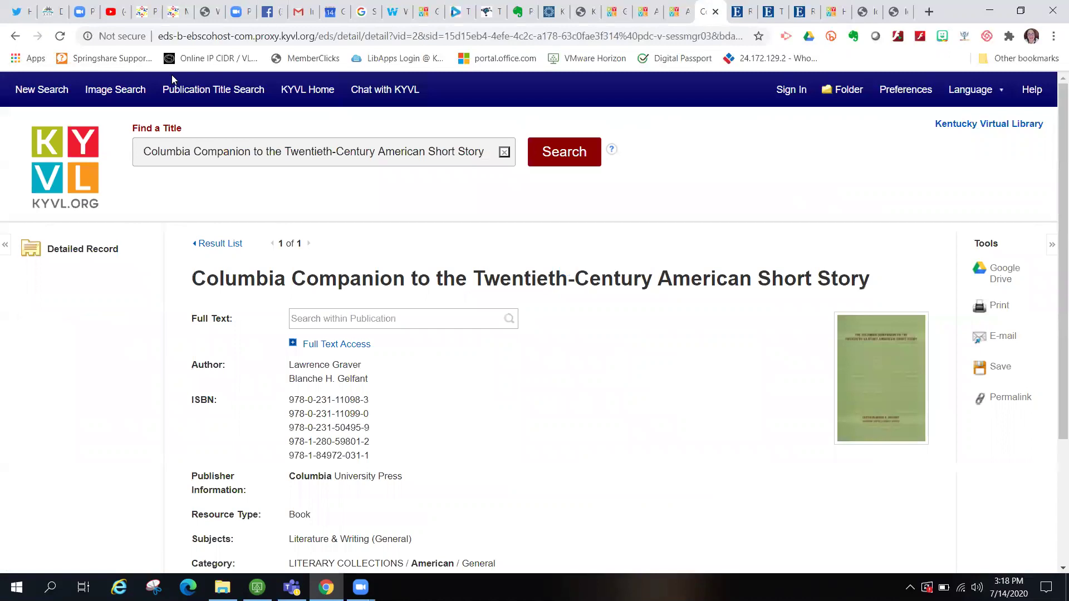
{"action": "left_click", "coordinate": [239, 96]}
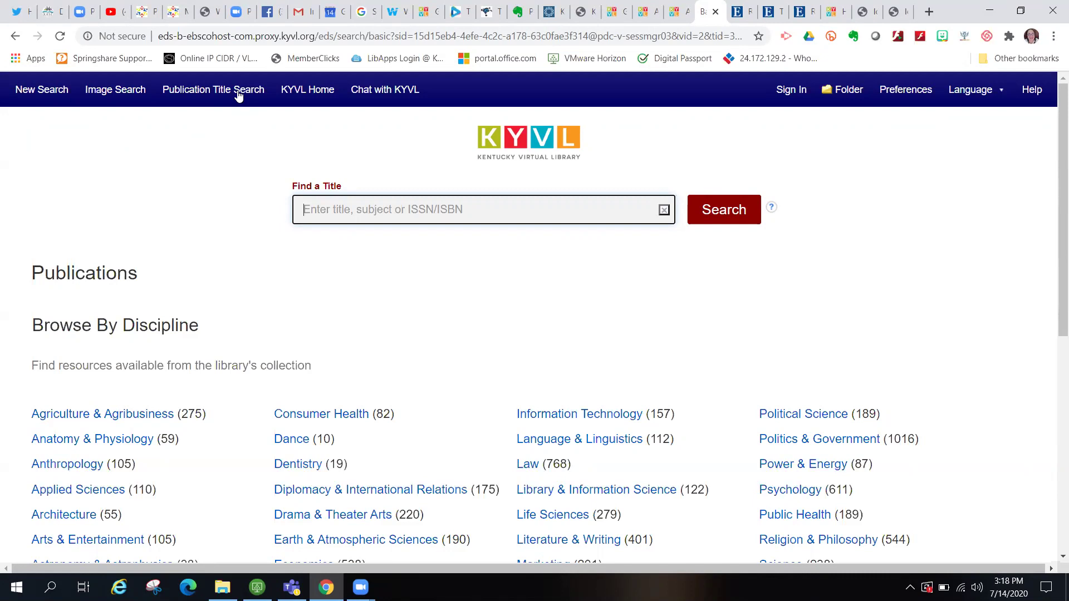
- Search publication titles for 'Scholastic News' and scroll through the 8 matching titles
{"action": "type", "text": "scholastic"}
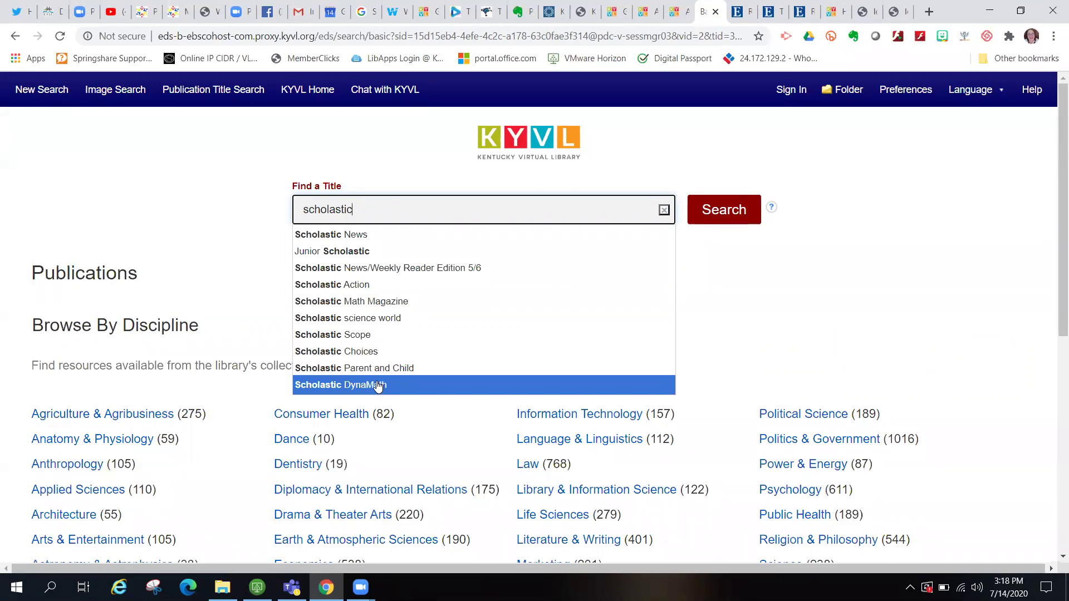
{"action": "left_click", "coordinate": [370, 239]}
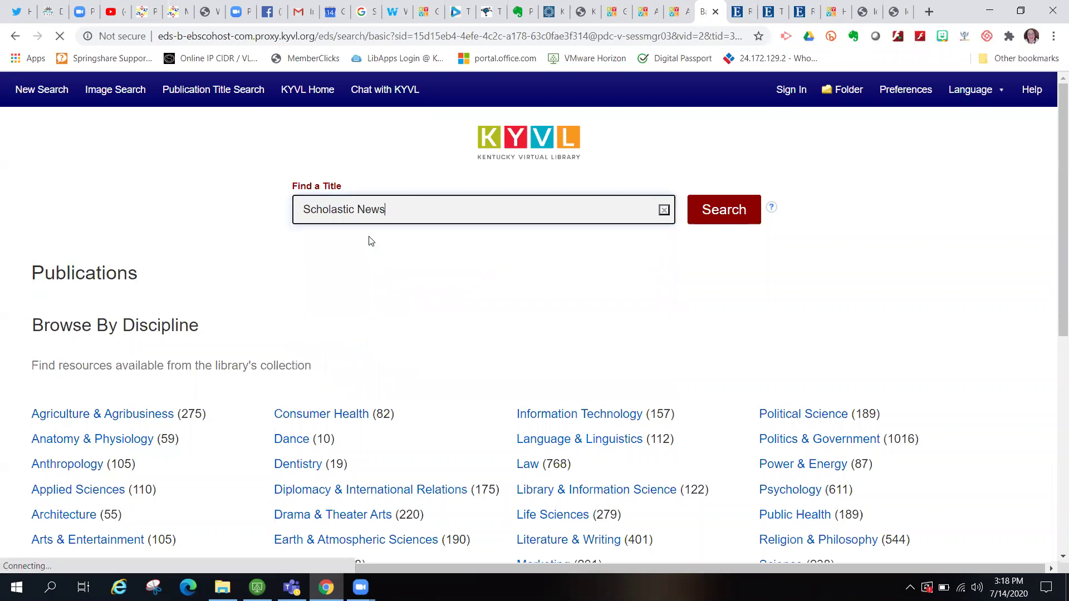
{"action": "left_click", "coordinate": [737, 216]}
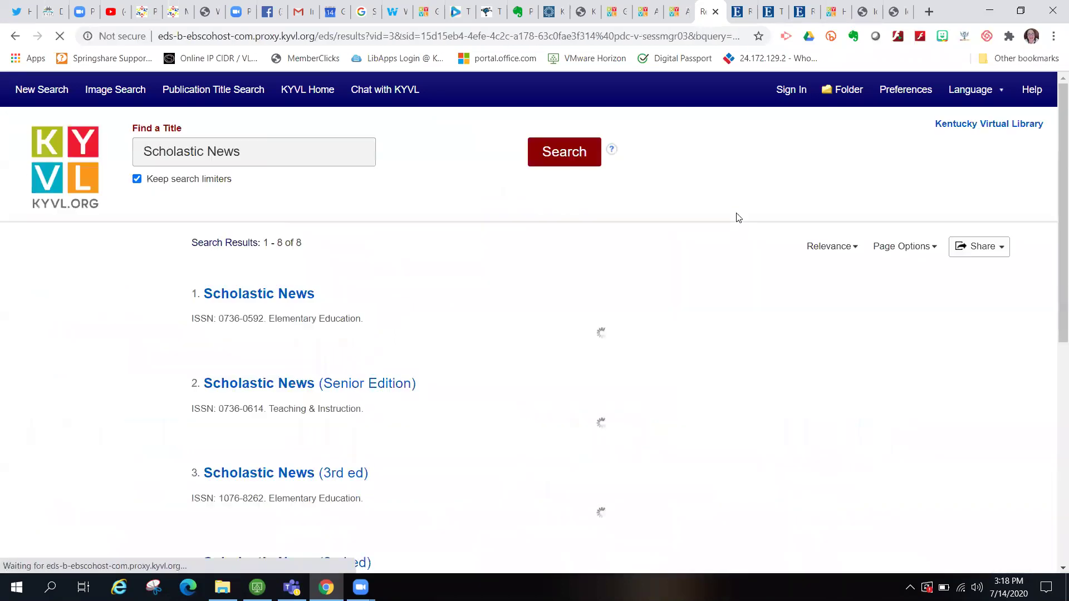
{"action": "scroll", "coordinate": [689, 413], "scroll_direction": "down", "scroll_amount": 10}
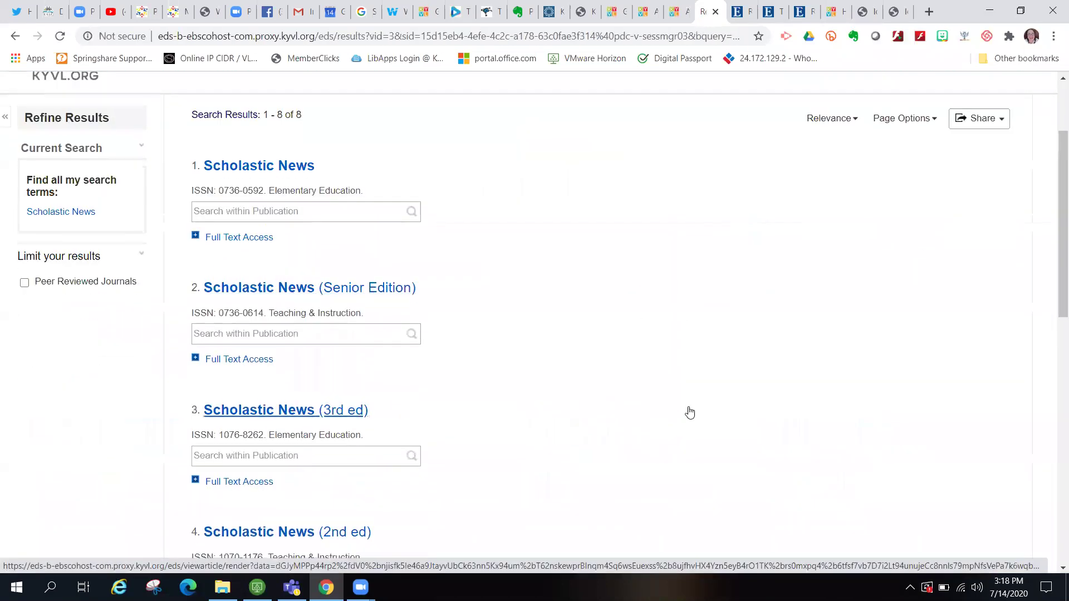
{"action": "scroll", "coordinate": [690, 413], "scroll_direction": "down", "scroll_amount": 2}
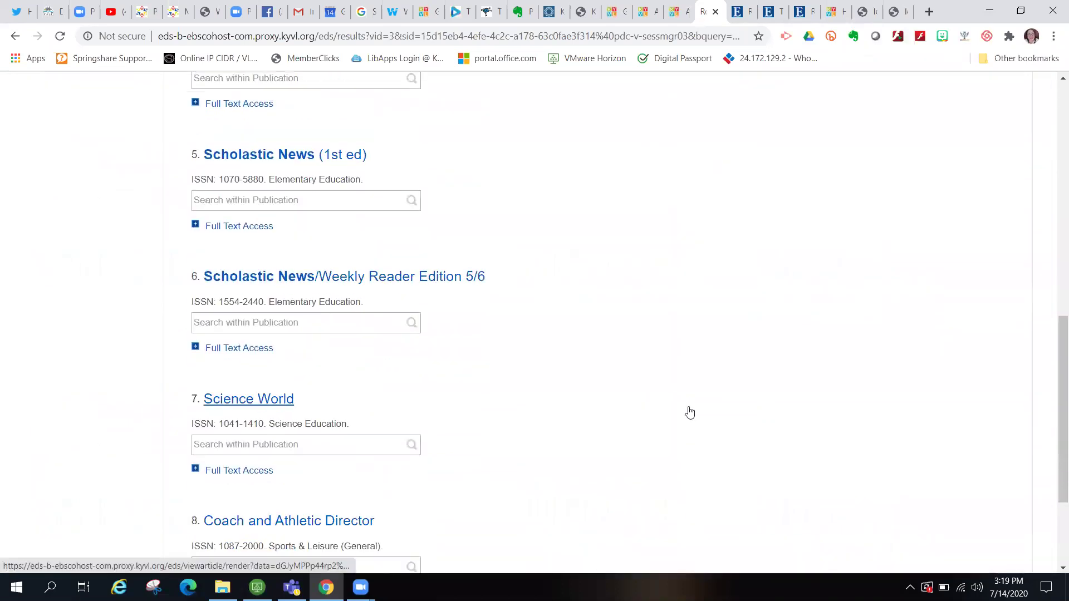
{"action": "scroll", "coordinate": [690, 413], "scroll_direction": "up", "scroll_amount": 5}
{"action": "scroll", "coordinate": [690, 412], "scroll_direction": "up", "scroll_amount": 8}
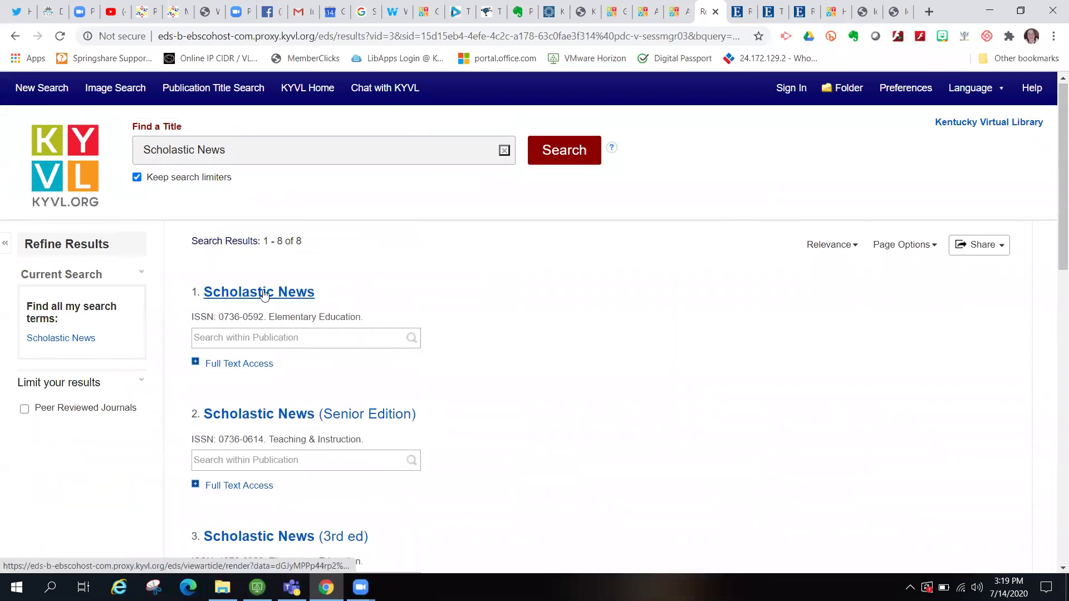
- Search within the first Scholastic News publication for 'covid'
{"action": "left_click", "coordinate": [261, 346]}
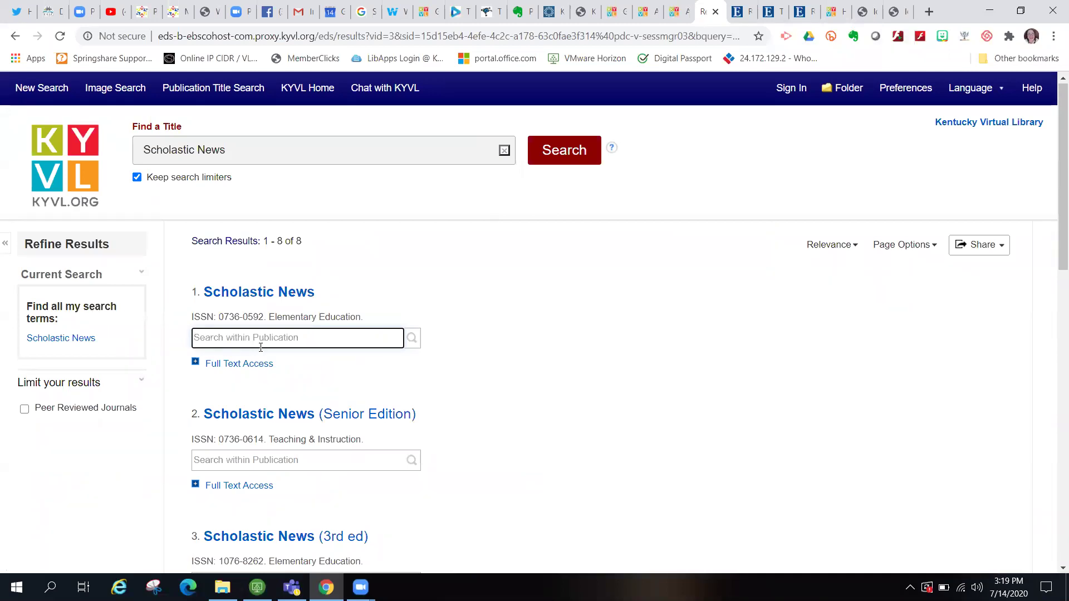
{"action": "type", "text": "covid"}
{"action": "key", "text": "Return"}
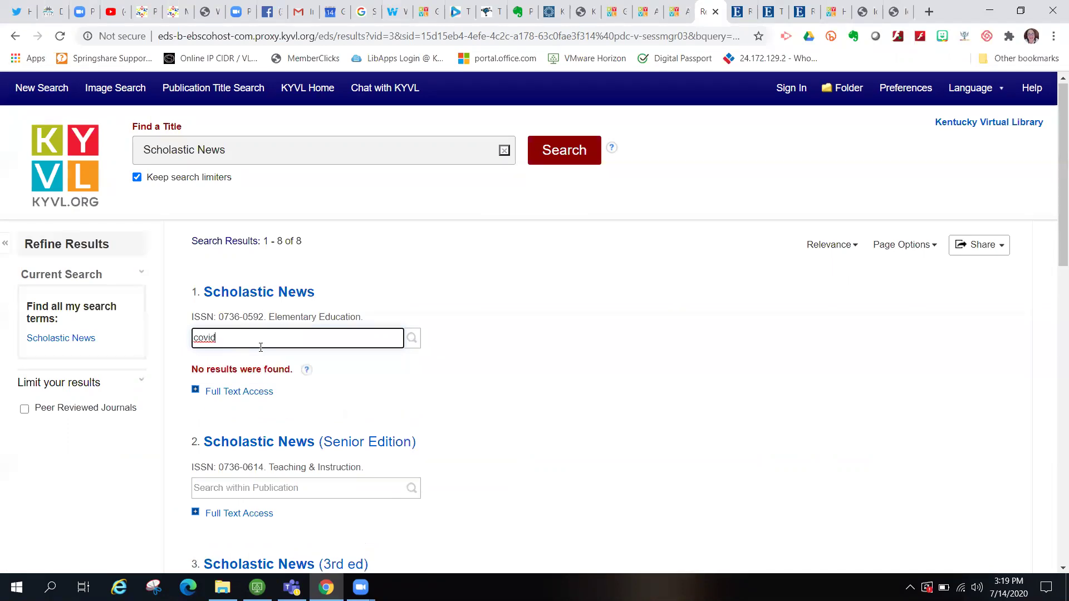
- Rerun the search within Scholastic News as 'coronavirus' and browse the two article results
{"action": "key", "text": "BackSpace"}
{"action": "key", "text": "BackSpace"}
{"action": "key", "text": "BackSpace"}
{"action": "key", "text": "BackSpace"}
{"action": "key", "text": "BackSpace"}
{"action": "type", "text": "coronavirus"}
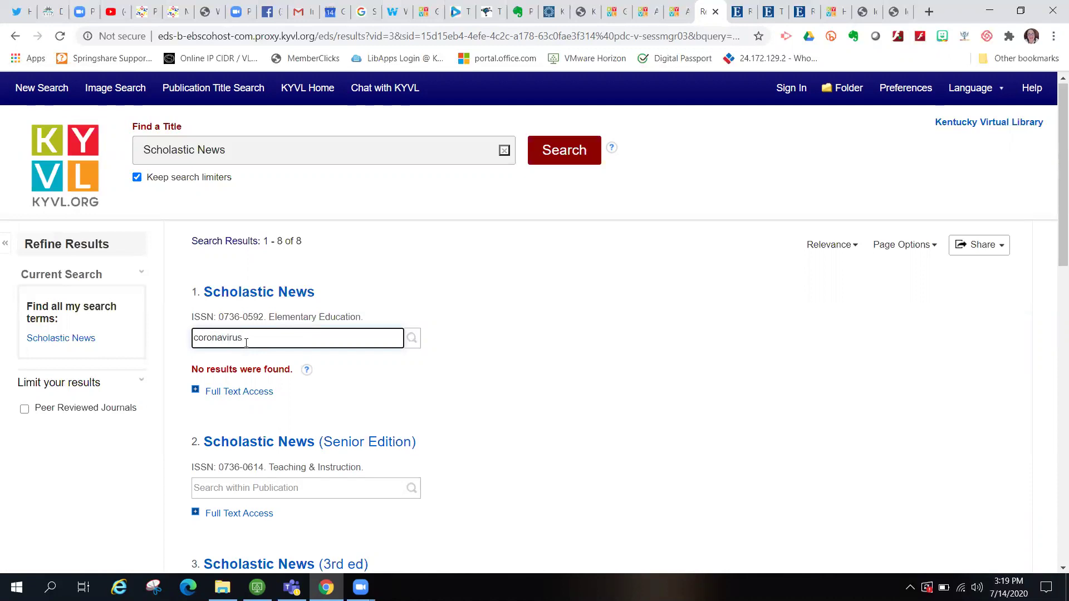
{"action": "key", "text": "Return"}
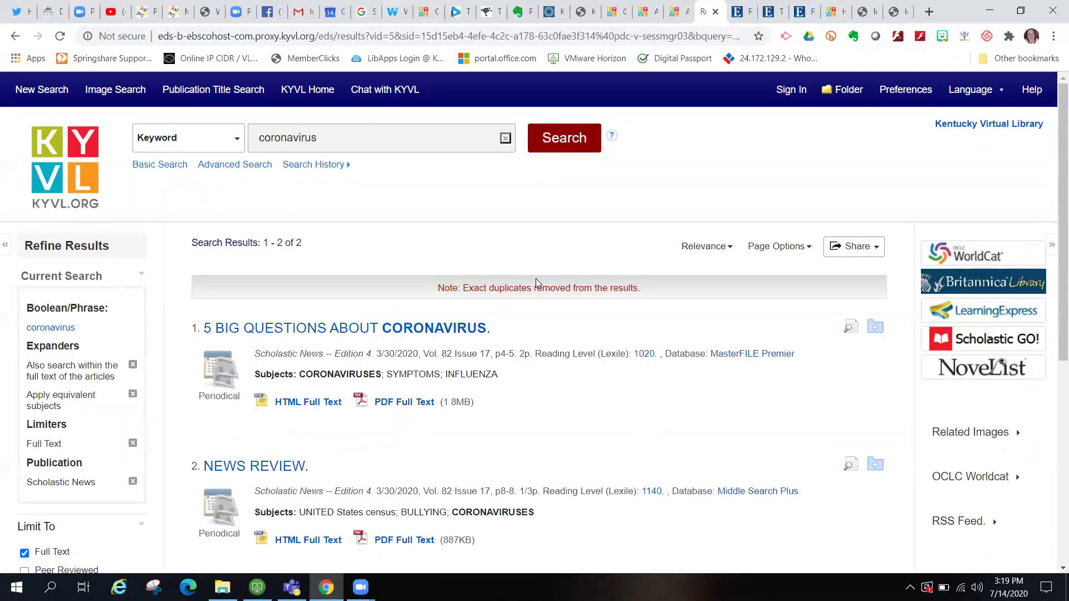
{"action": "scroll", "coordinate": [582, 379], "scroll_direction": "down", "scroll_amount": 1}
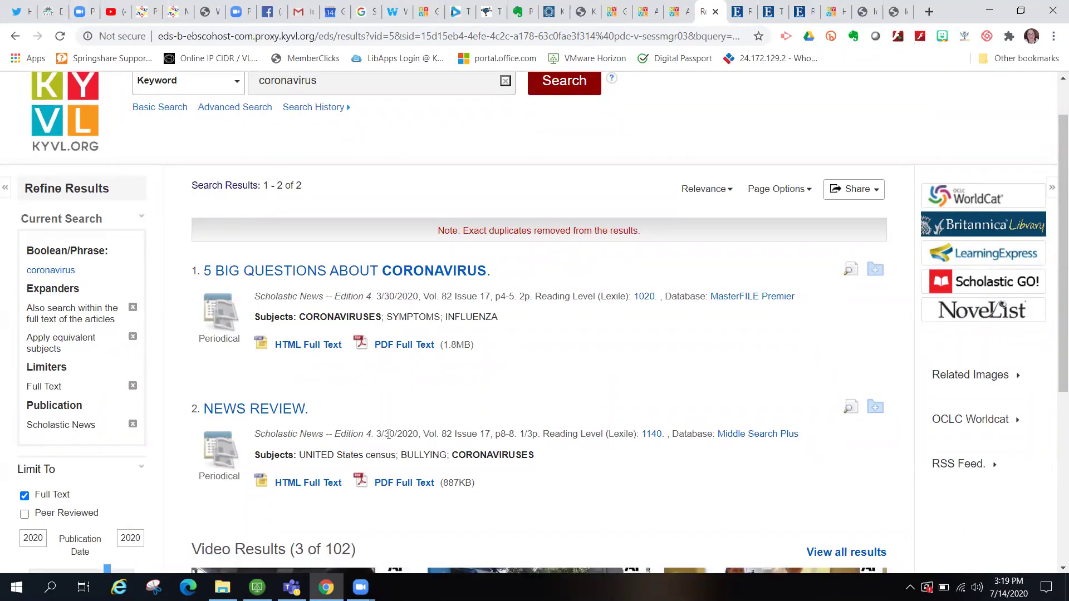
{"action": "scroll", "coordinate": [432, 426], "scroll_direction": "down", "scroll_amount": 3}
{"action": "scroll", "coordinate": [432, 424], "scroll_direction": "down", "scroll_amount": 1}
{"action": "scroll", "coordinate": [423, 390], "scroll_direction": "up", "scroll_amount": 4}
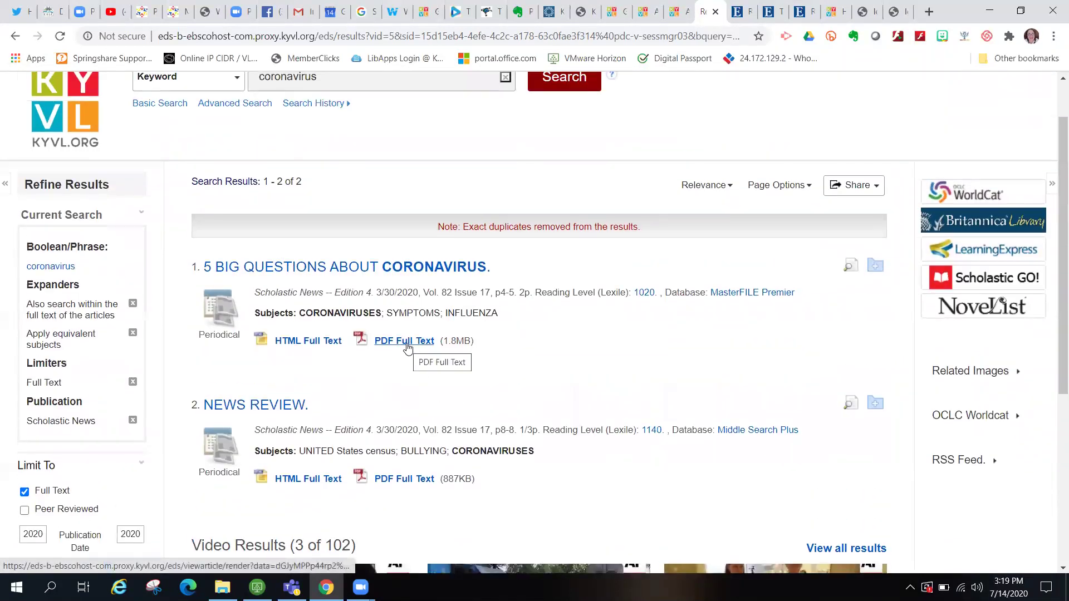
{"action": "left_click", "coordinate": [406, 342]}
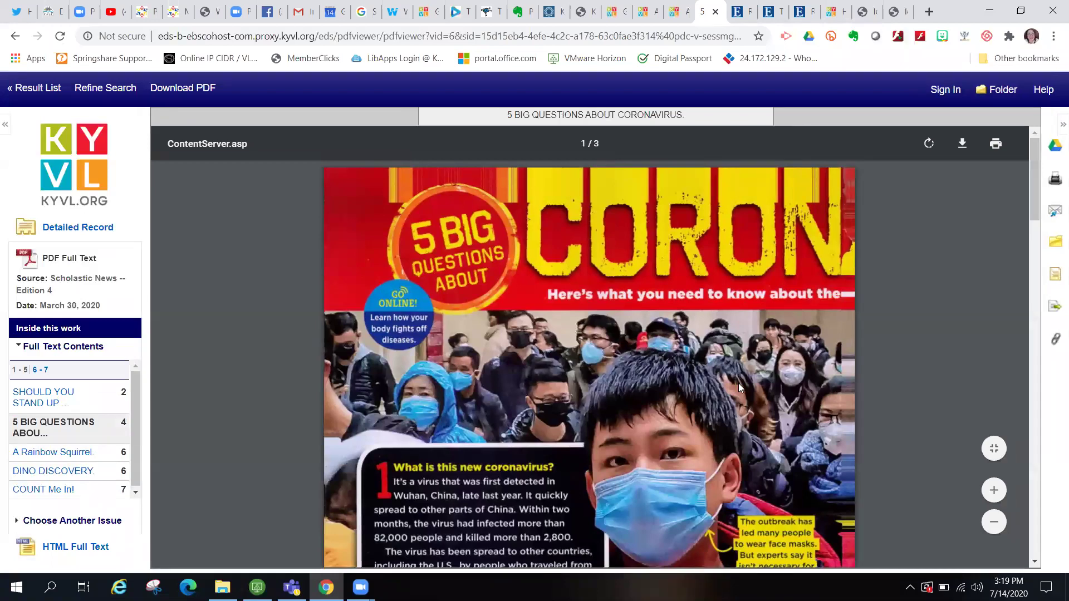
{"action": "scroll", "coordinate": [738, 383], "scroll_direction": "down", "scroll_amount": 10}
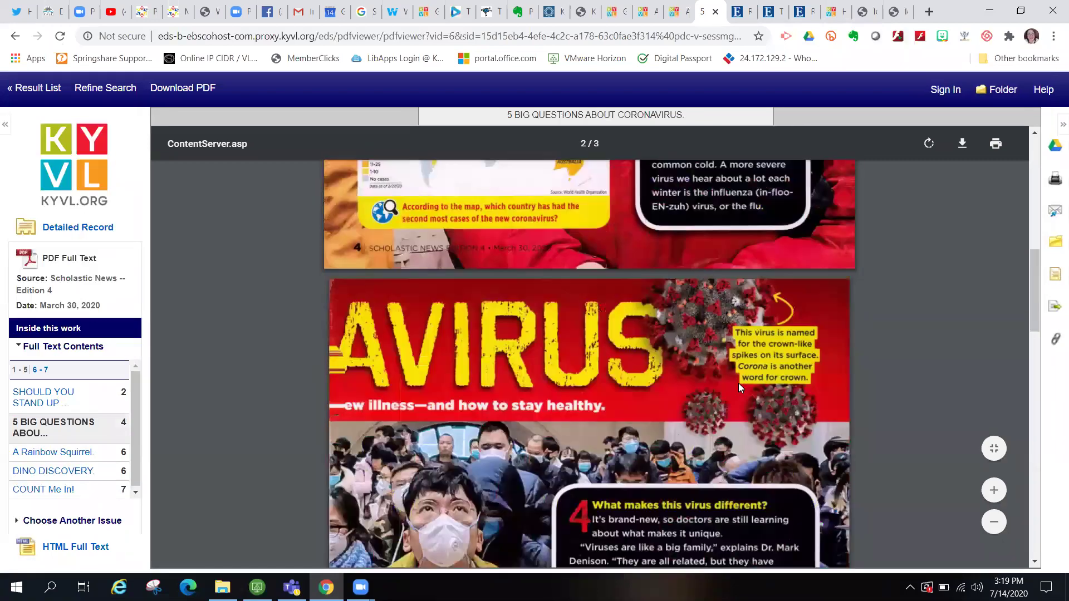
{"action": "scroll", "coordinate": [739, 383], "scroll_direction": "down", "scroll_amount": 10}
{"action": "scroll", "coordinate": [739, 386], "scroll_direction": "up", "scroll_amount": 20}
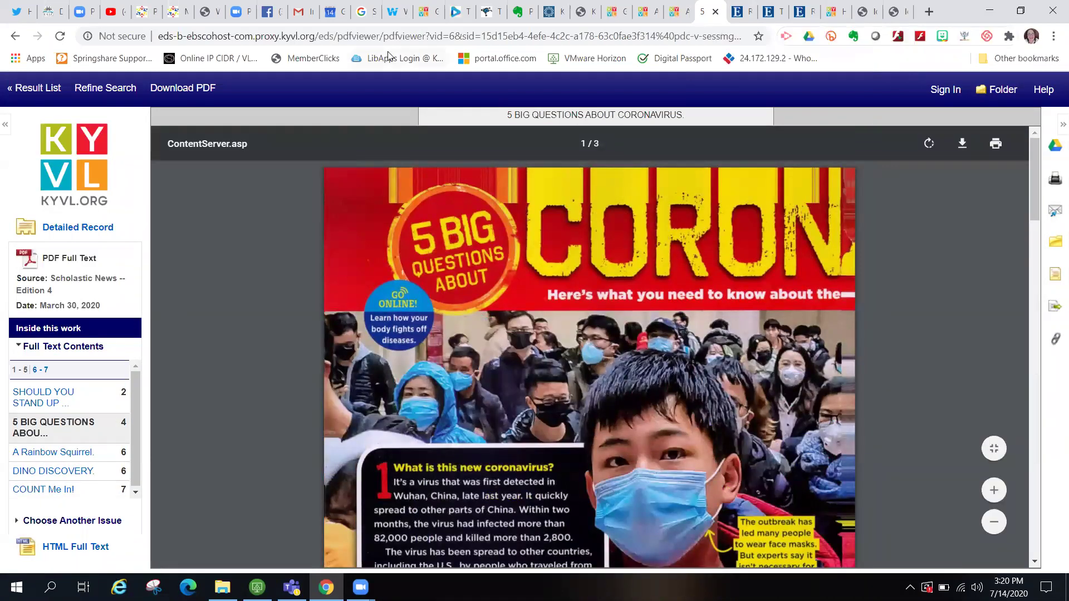
{"action": "left_click", "coordinate": [22, 89]}
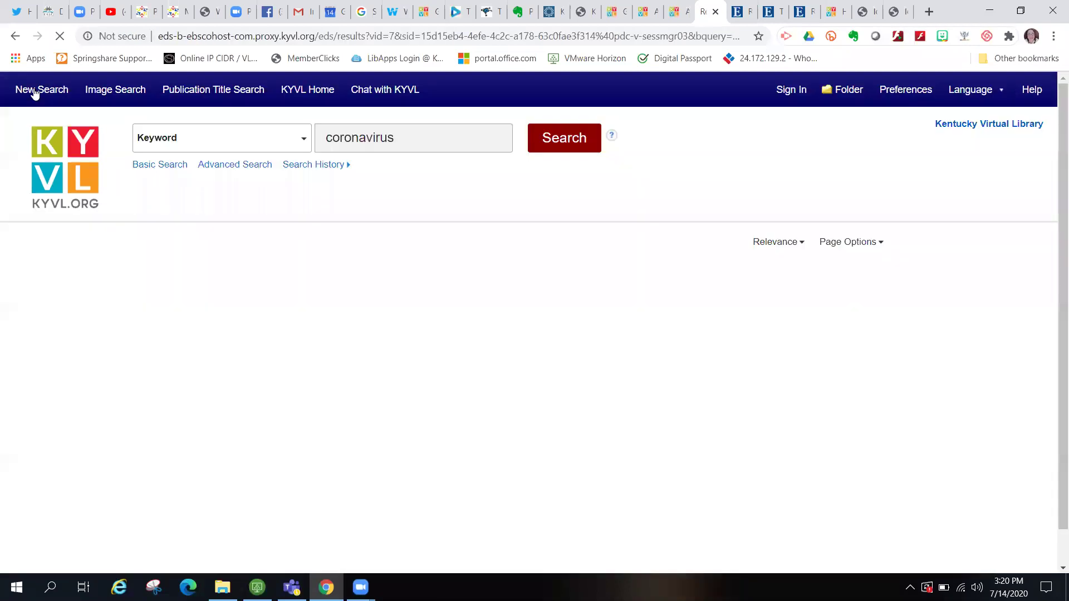
{"action": "scroll", "coordinate": [213, 192], "scroll_direction": "up", "scroll_amount": 5}
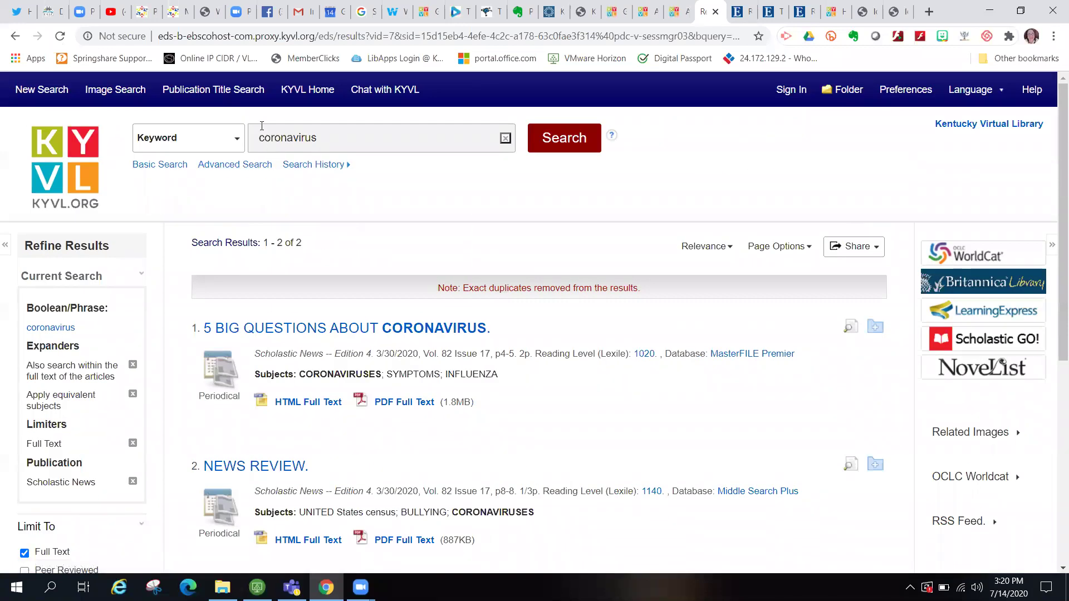
- Run a new Publication Title Search for 'scholastic', choosing the Scholastic News suggestion
{"action": "left_click", "coordinate": [213, 92]}
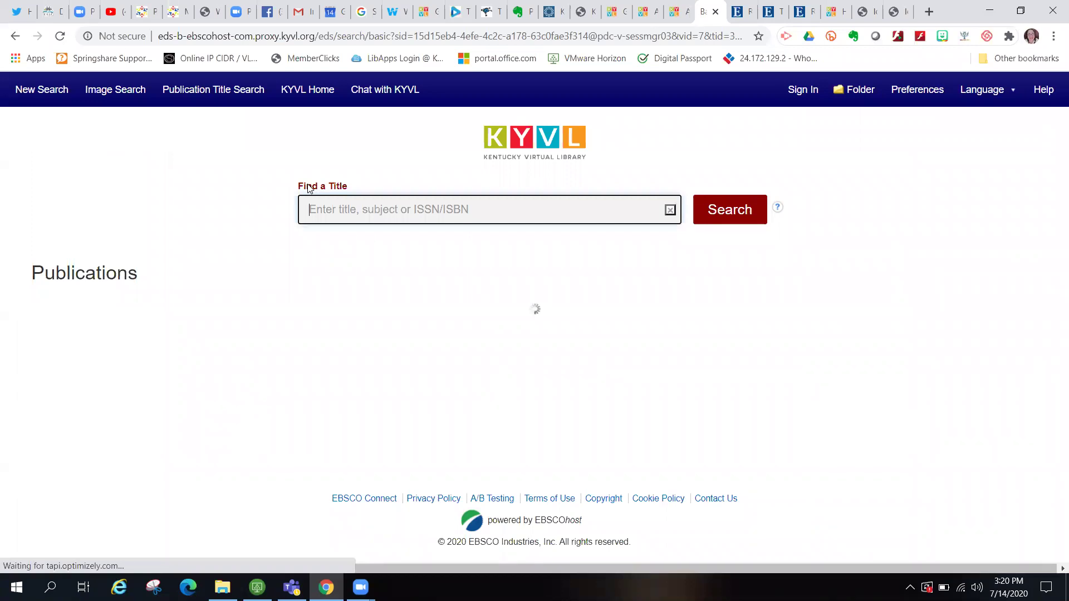
{"action": "left_click", "coordinate": [356, 208]}
{"action": "type", "text": "scholastic"}
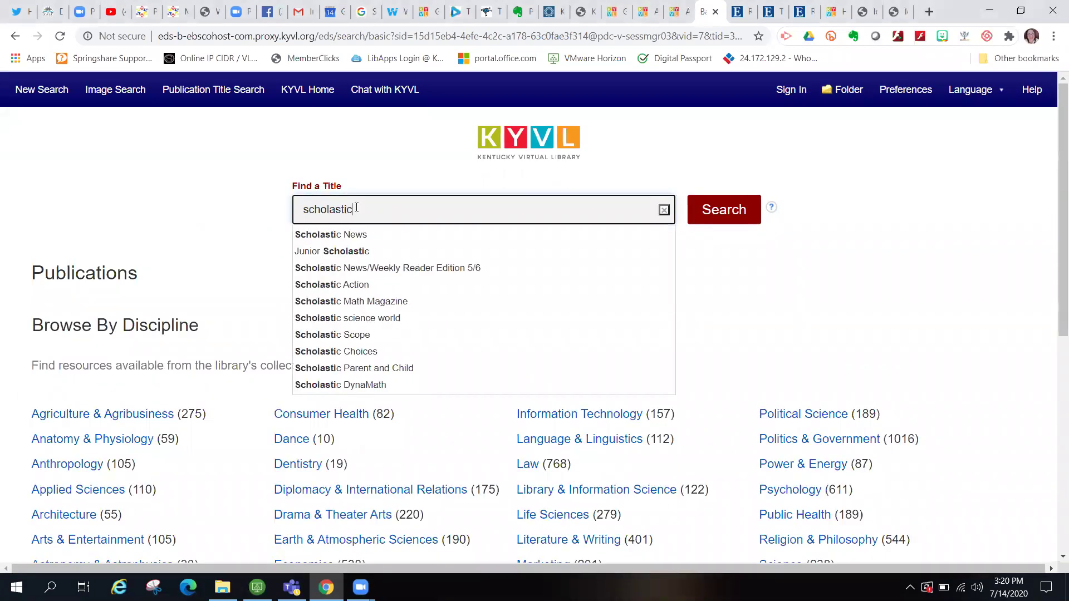
{"action": "key", "text": "Down"}
{"action": "key", "text": "Return"}
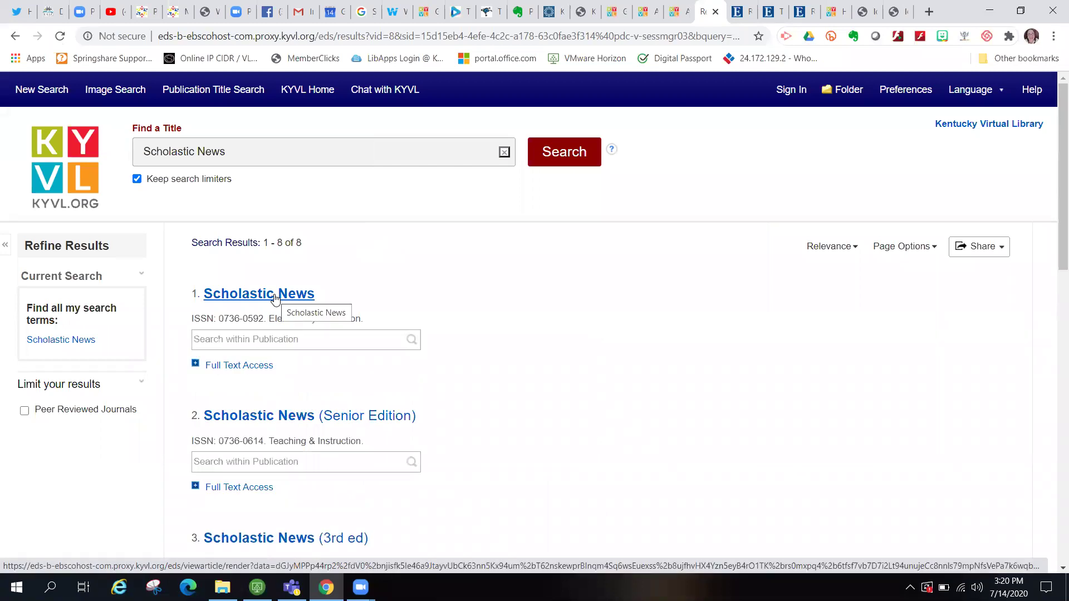
- Expand Full Text Access on the first Scholastic News result and open Edition 4 in Primary Search
{"action": "left_click", "coordinate": [243, 367]}
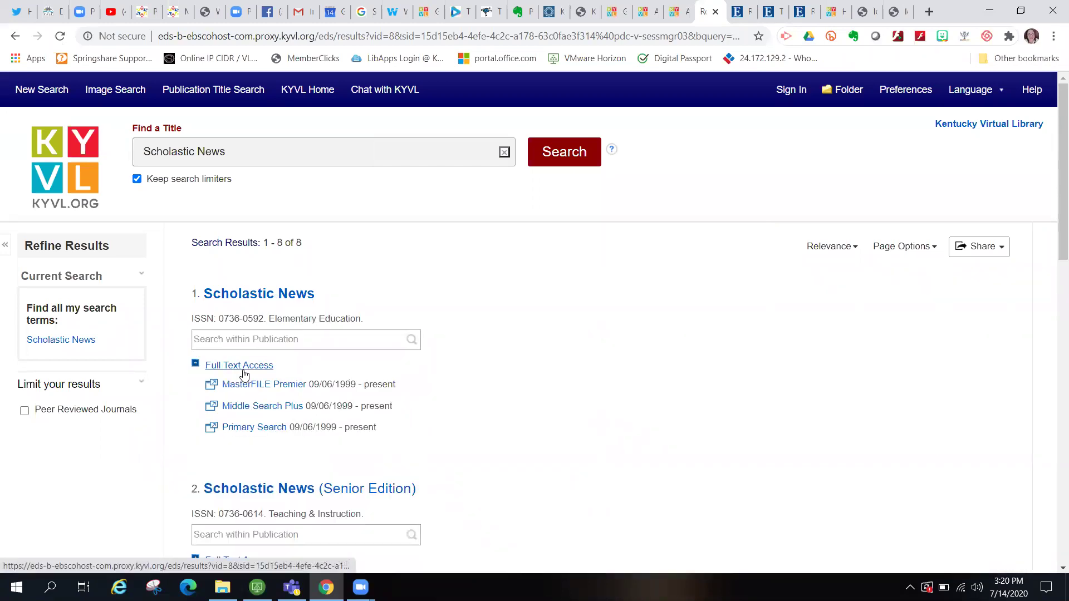
{"action": "scroll", "coordinate": [510, 429], "scroll_direction": "down", "scroll_amount": 2}
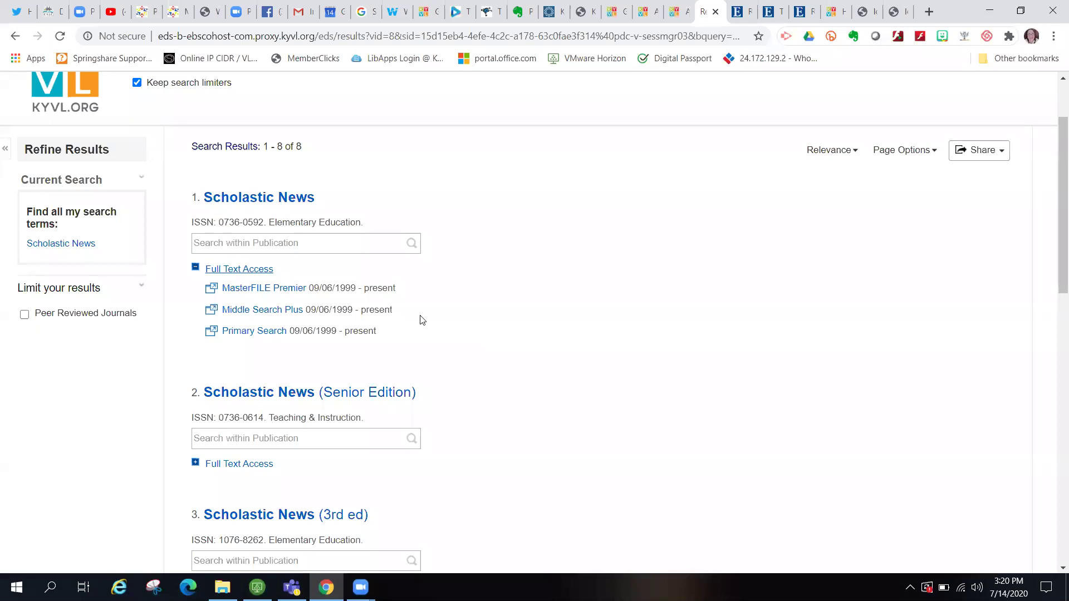
{"action": "scroll", "coordinate": [426, 325], "scroll_direction": "down", "scroll_amount": 1}
{"action": "scroll", "coordinate": [426, 325], "scroll_direction": "down", "scroll_amount": 1}
{"action": "scroll", "coordinate": [426, 326], "scroll_direction": "up", "scroll_amount": 2}
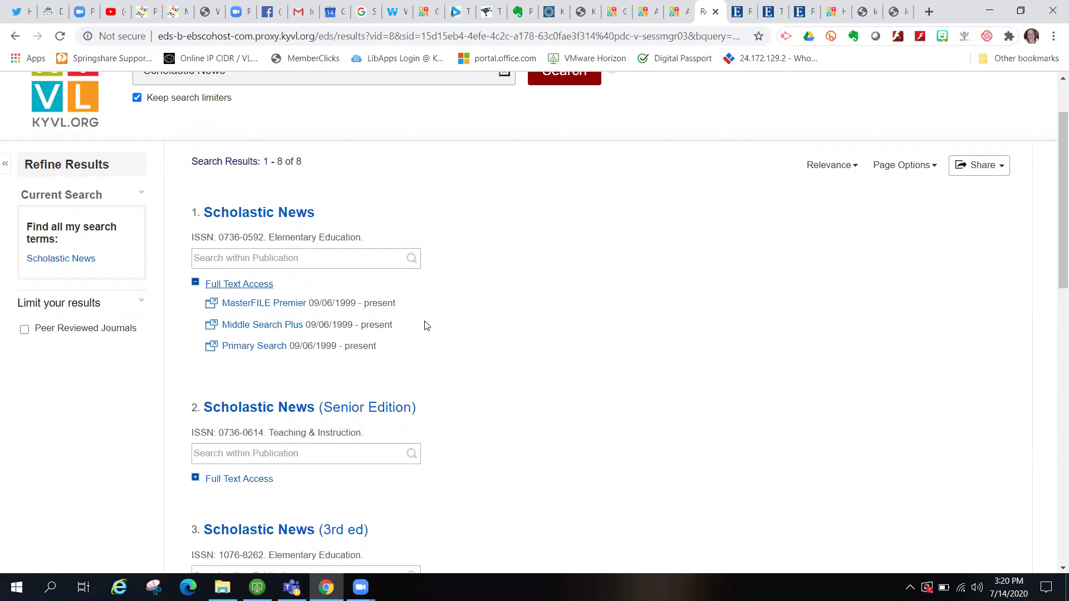
{"action": "left_click", "coordinate": [254, 348]}
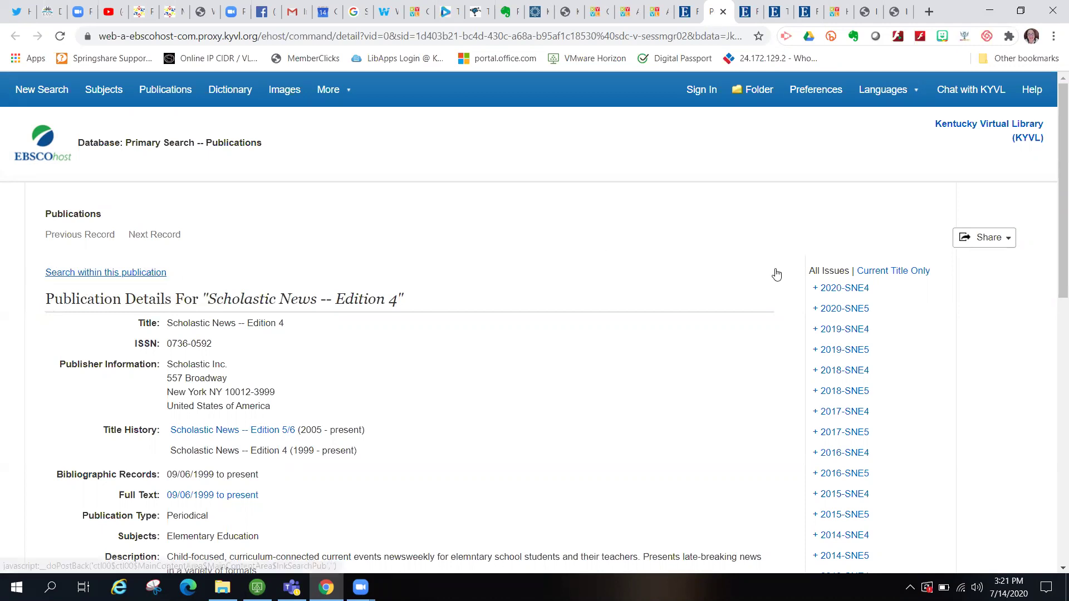
- Expand the 2020 issues and open Vol. 82 Issue 20 (5/11/2020) of Edition 4
{"action": "left_click", "coordinate": [852, 290]}
{"action": "scroll", "coordinate": [970, 343], "scroll_direction": "down", "scroll_amount": 1}
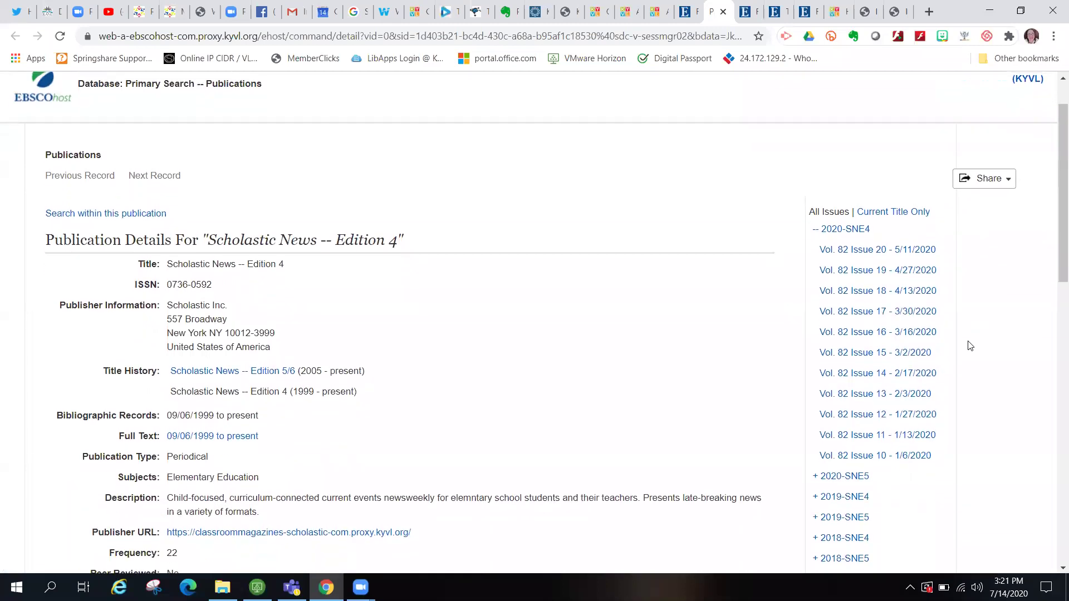
{"action": "scroll", "coordinate": [969, 346], "scroll_direction": "up", "scroll_amount": 1}
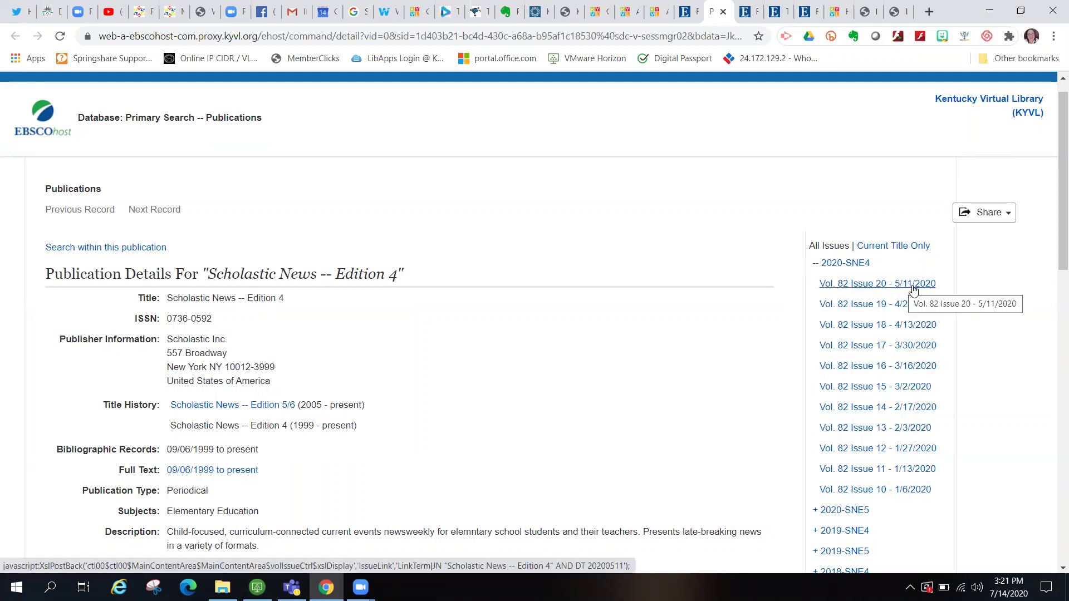
{"action": "left_click", "coordinate": [913, 284]}
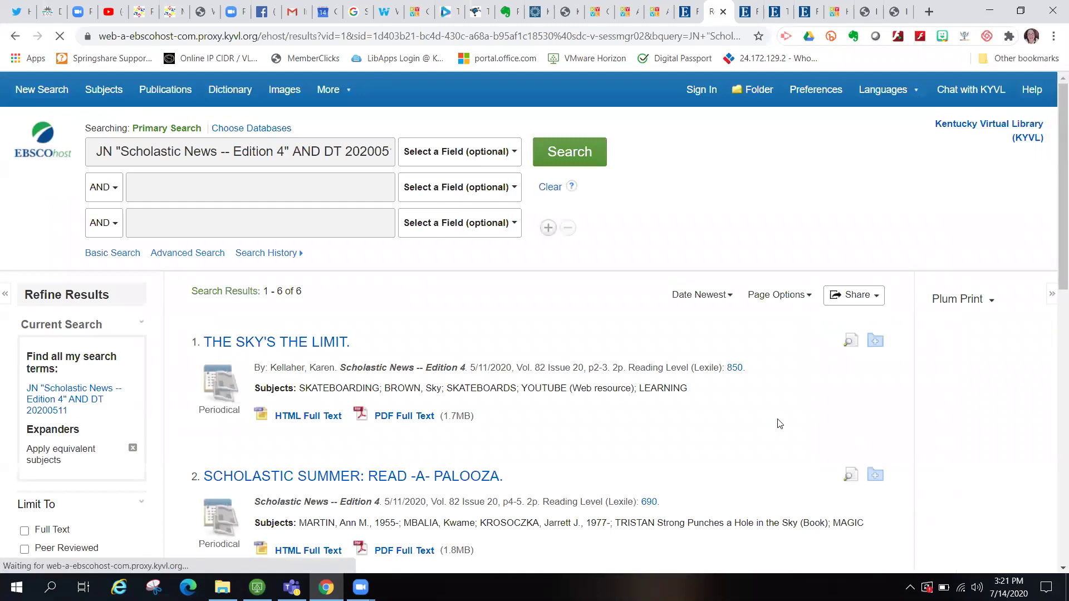
- Open the detailed record for the first article, THE SKY'S THE LIMIT
{"action": "scroll", "coordinate": [772, 438], "scroll_direction": "down", "scroll_amount": 3}
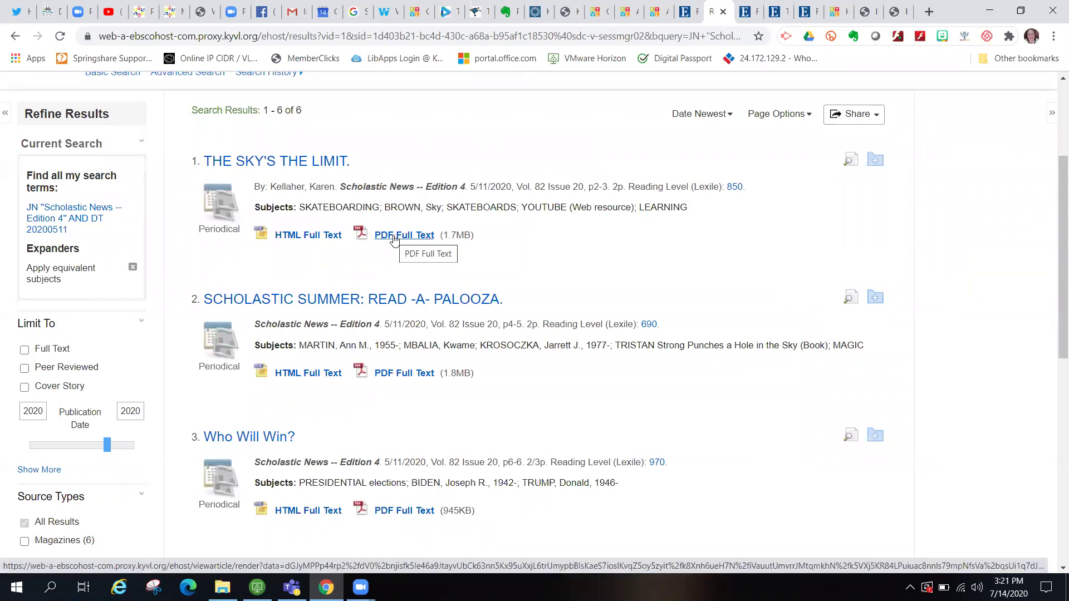
{"action": "left_click", "coordinate": [307, 165]}
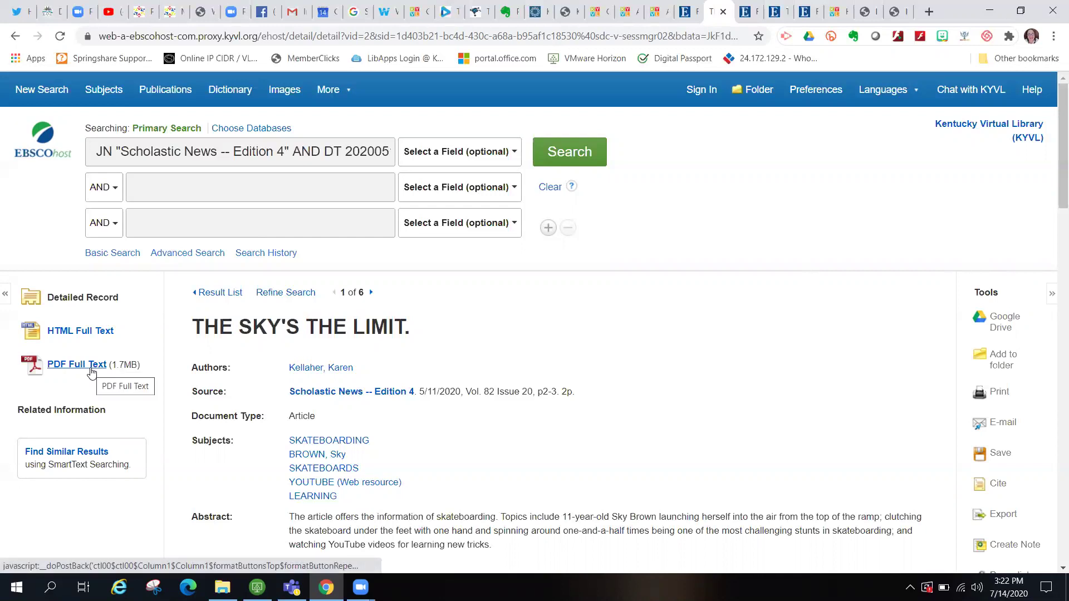
- Add THE SKY'S THE LIMIT to the folder, select it there and start an e-mail
{"action": "left_click", "coordinate": [996, 364]}
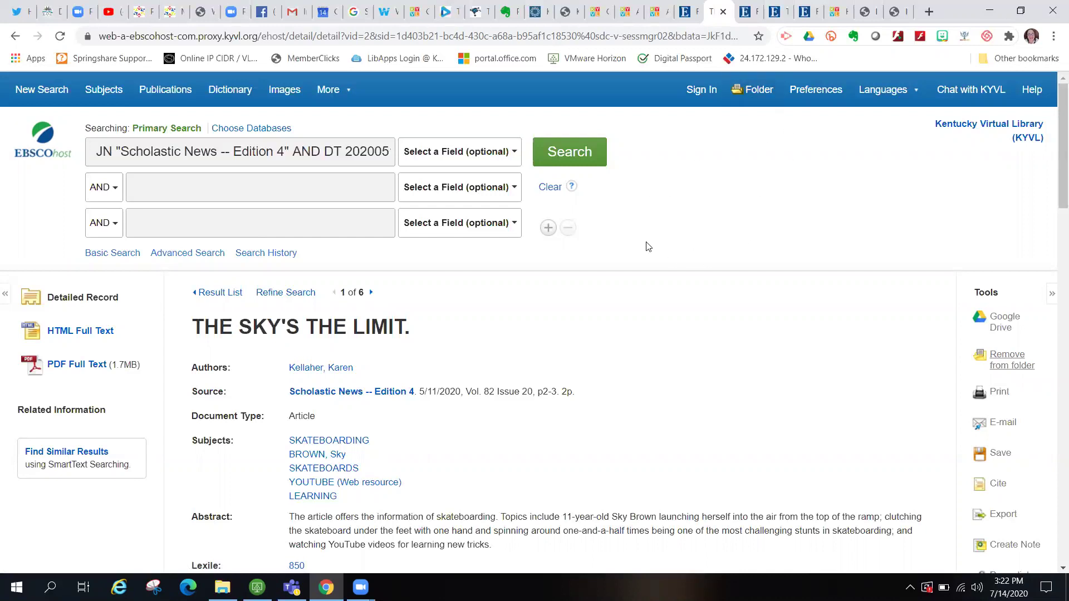
{"action": "left_click", "coordinate": [756, 95]}
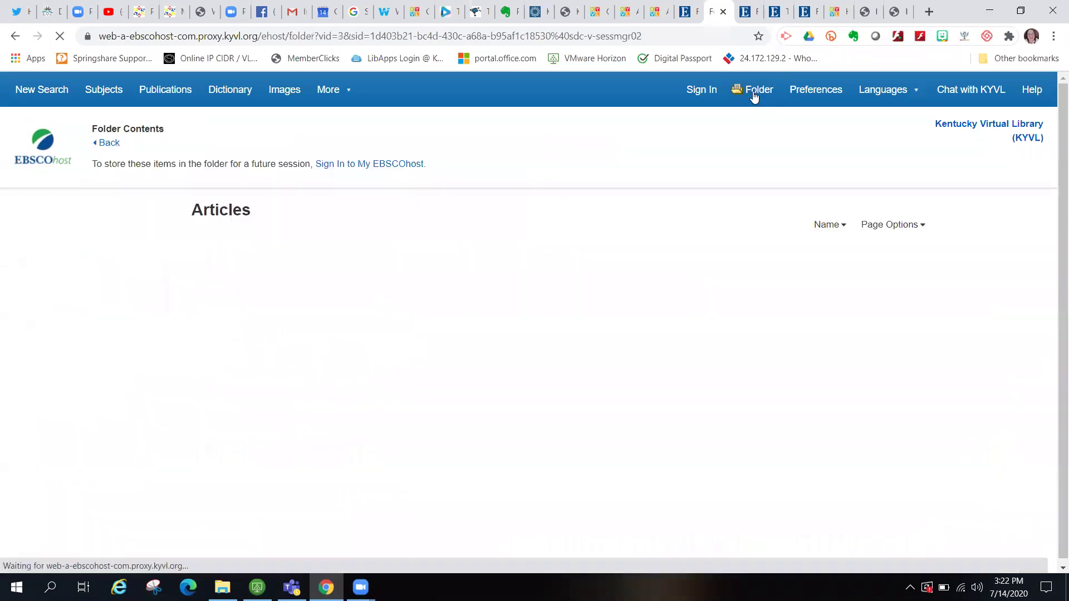
{"action": "left_click", "coordinate": [202, 297]}
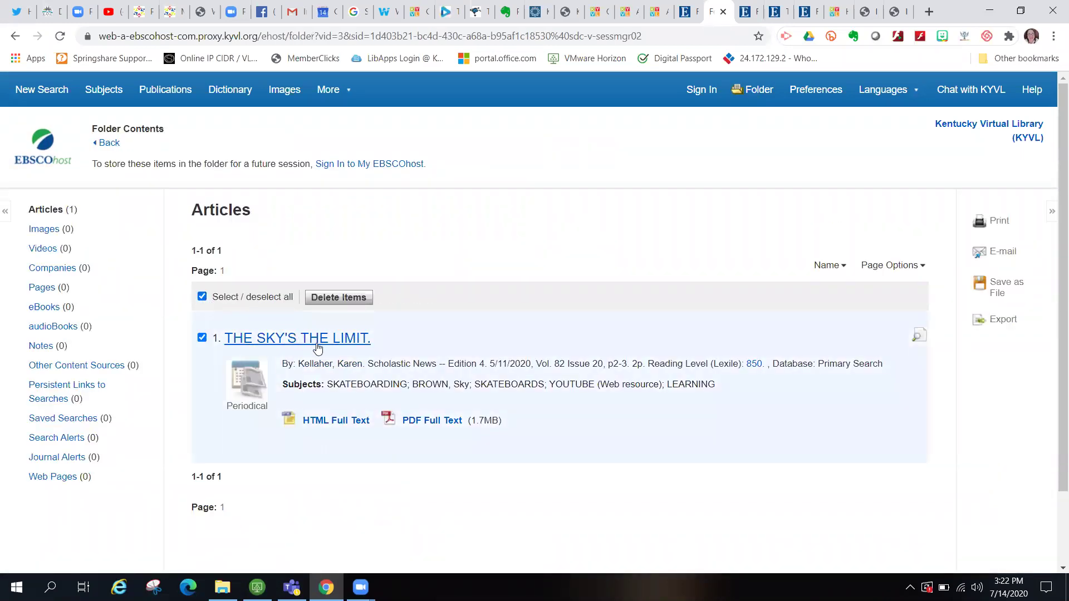
{"action": "left_click", "coordinate": [1003, 253]}
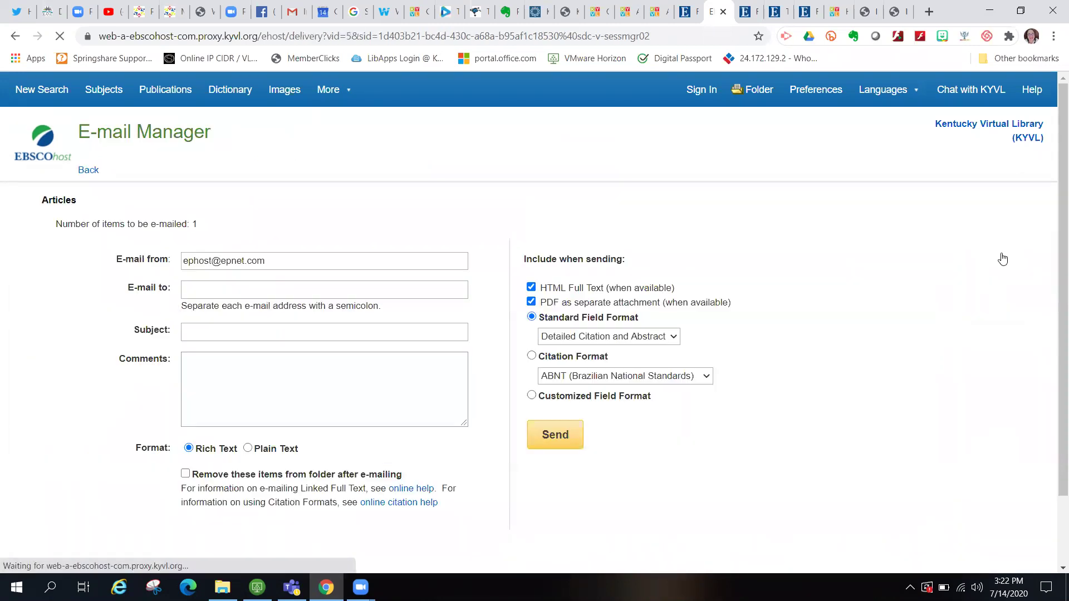
- Enter the recipient's e-mail address, choose MLA citation format and send the article
{"action": "left_click", "coordinate": [437, 291]}
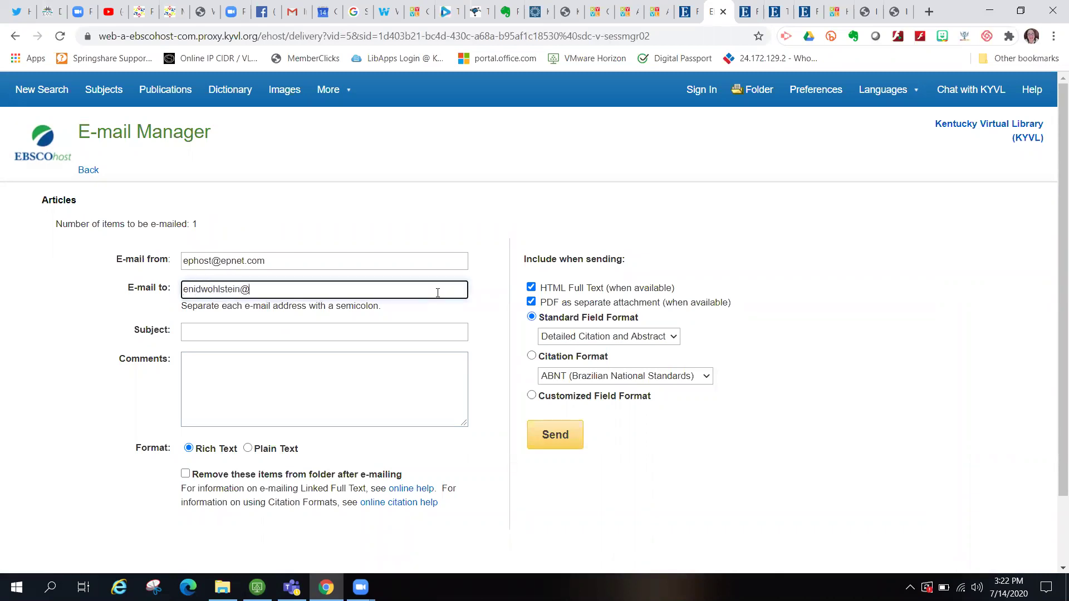
{"action": "left_click", "coordinate": [532, 357]}
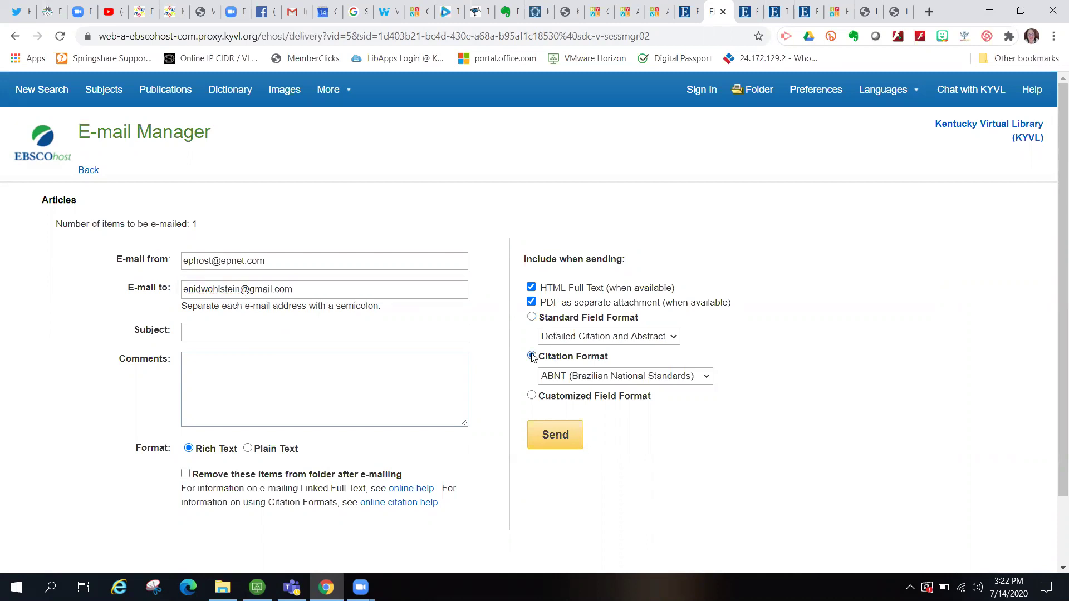
{"action": "left_click", "coordinate": [568, 381]}
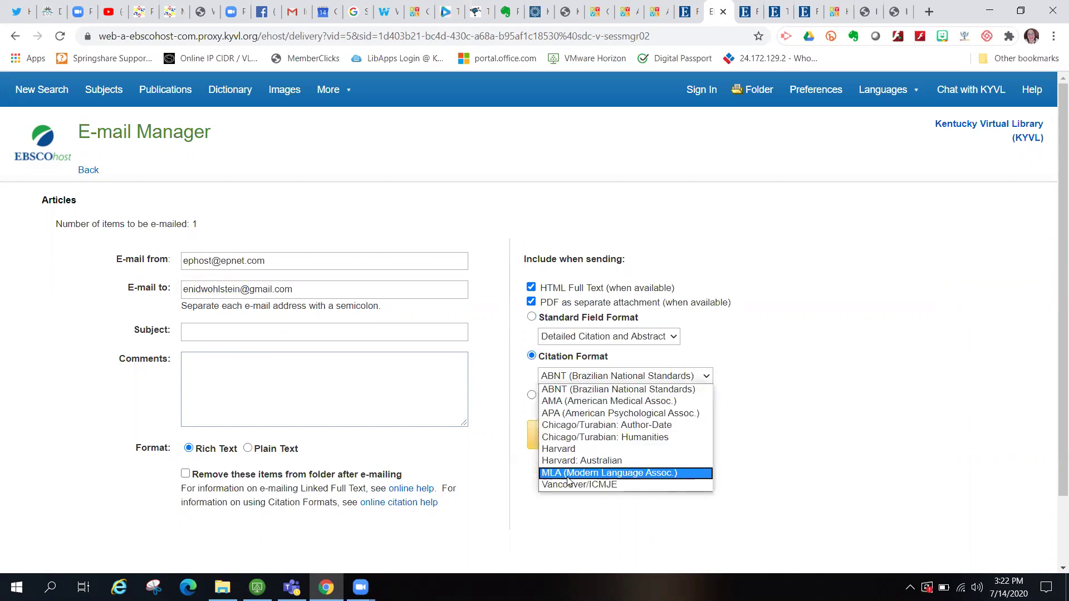
{"action": "left_click", "coordinate": [585, 473]}
{"action": "left_click", "coordinate": [556, 435]}
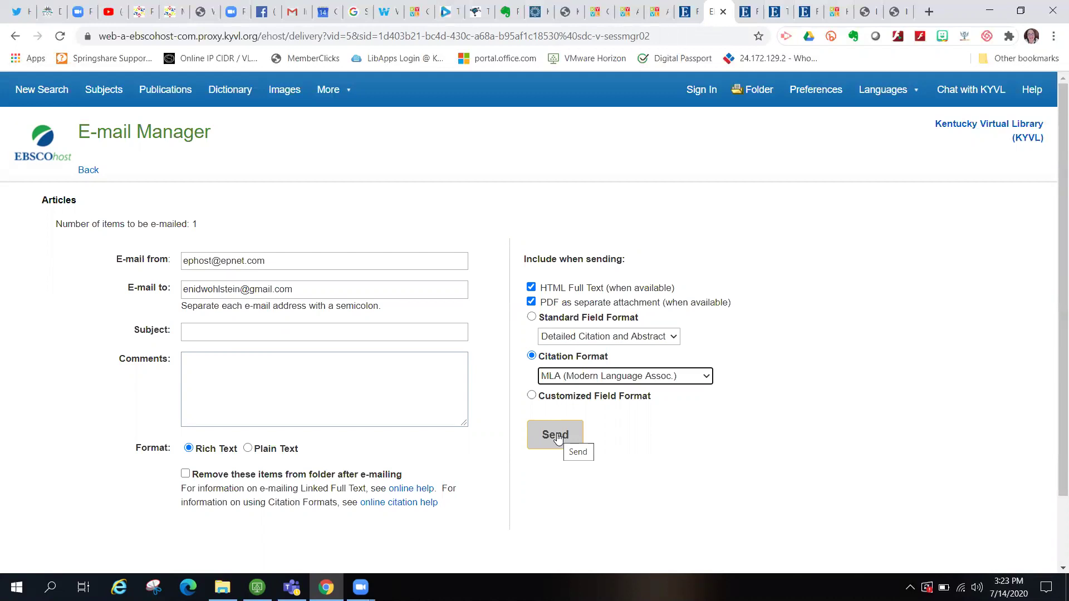
{"action": "left_click", "coordinate": [558, 438]}
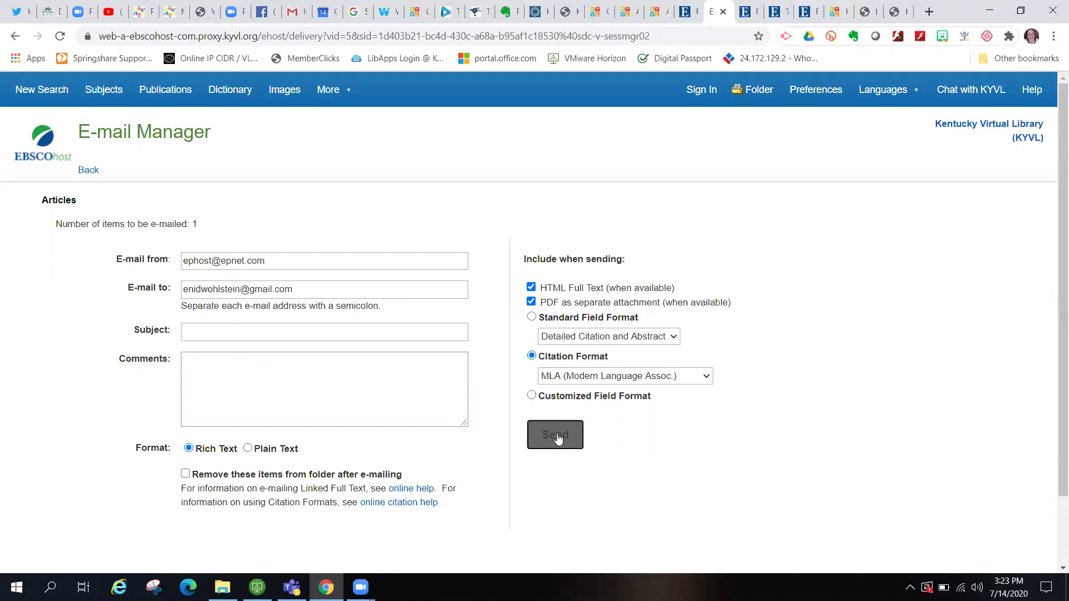
- Dismiss the e-mail confirmation and open the PDF full text of THE SKY'S THE LIMIT from the folder
{"action": "left_click", "coordinate": [549, 356]}
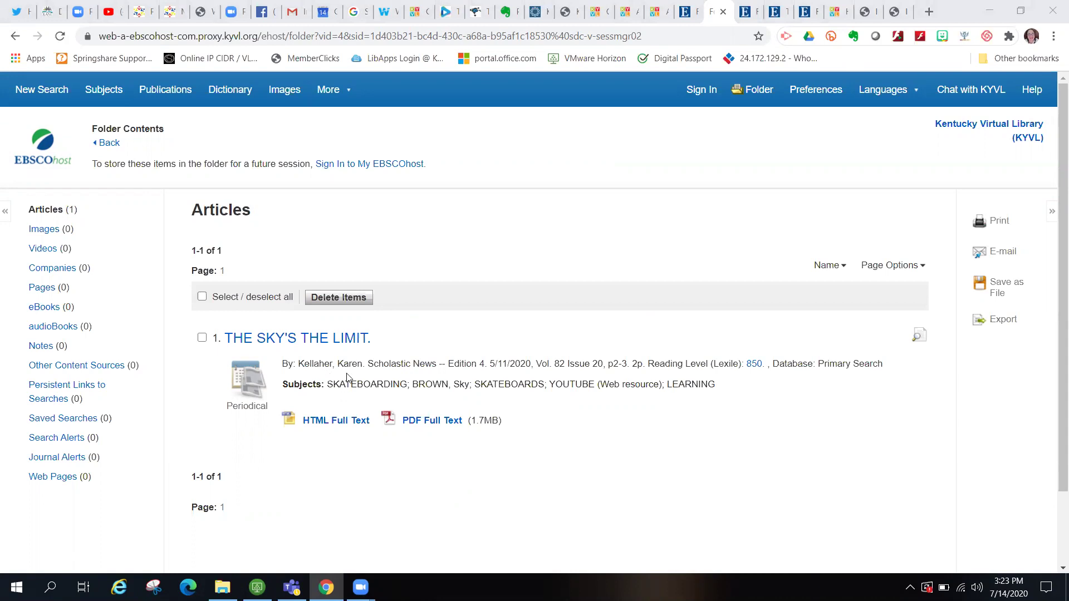
{"action": "left_click", "coordinate": [391, 423]}
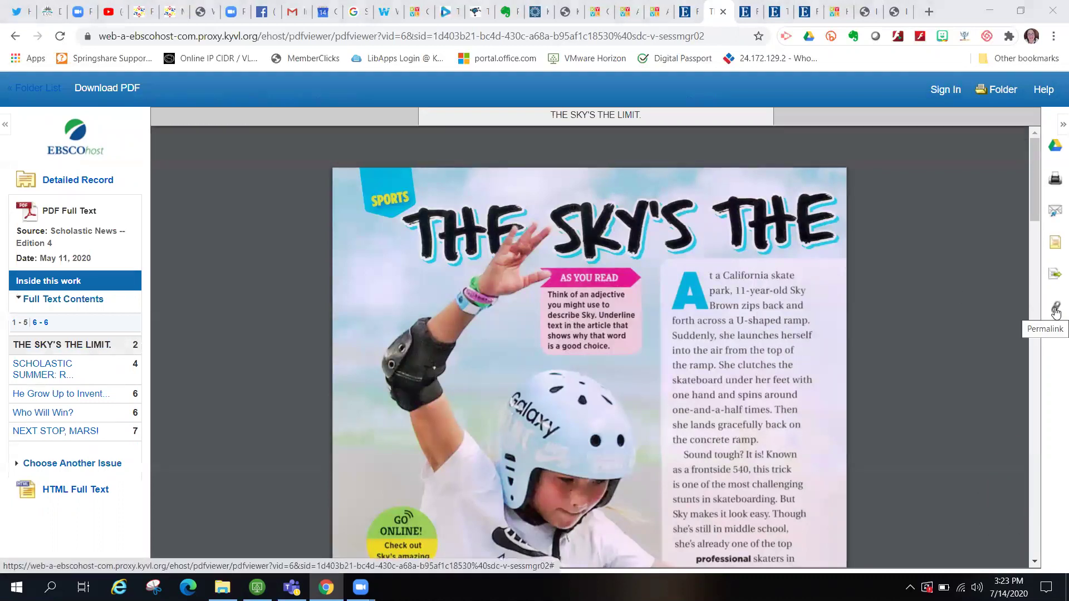
- Display and select the article's permalink URL, then return to the Scholastic News results tab in Chrome
{"action": "left_click", "coordinate": [1056, 310]}
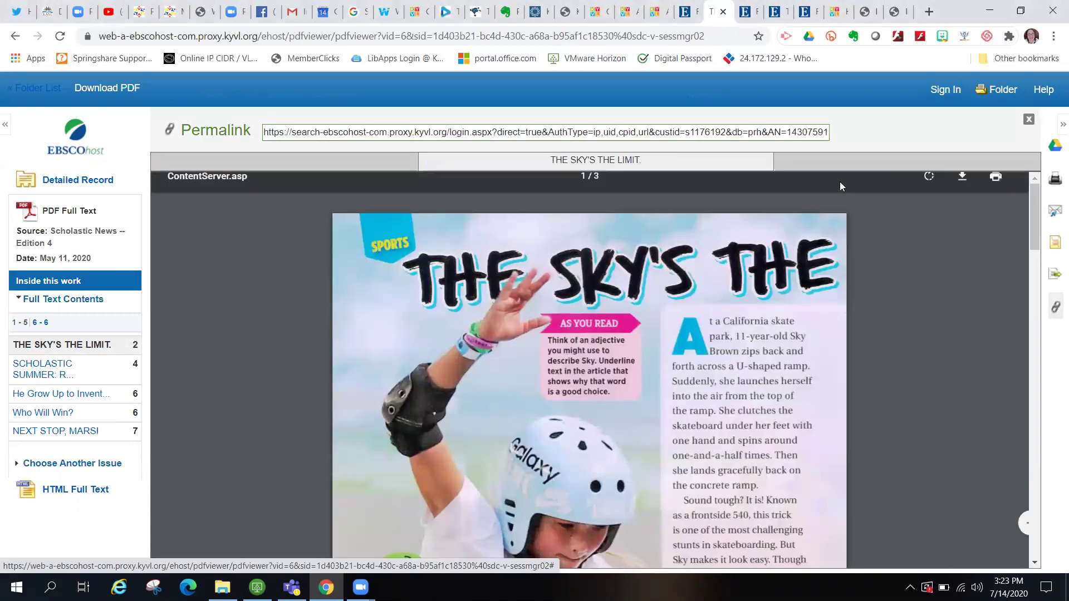
{"action": "left_click", "coordinate": [765, 131]}
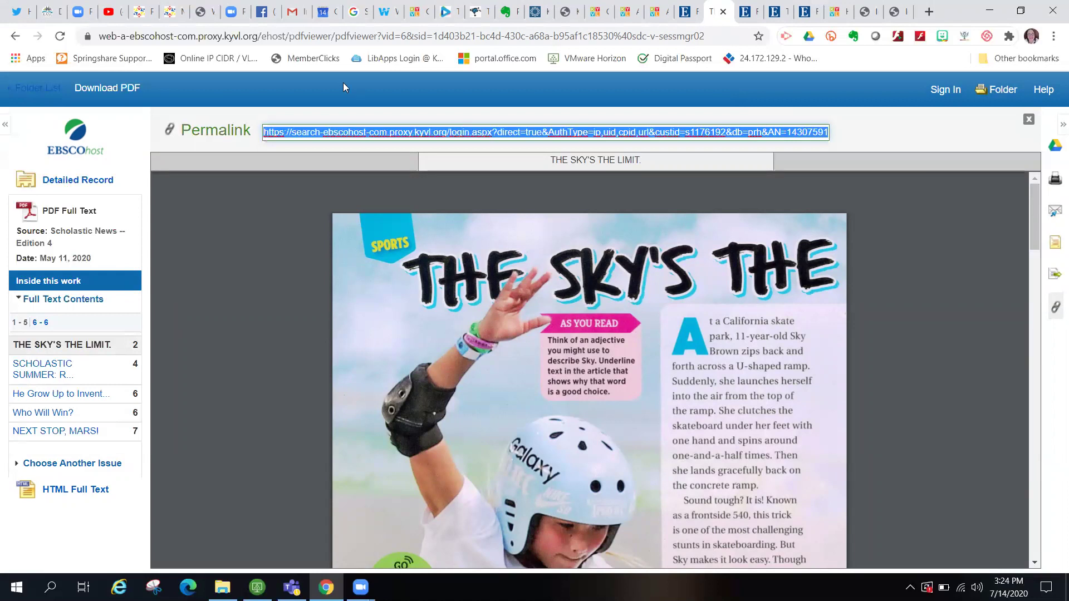
{"action": "mouse_move", "coordinate": [910, 283]}
{"action": "key", "text": "super+Tab"}
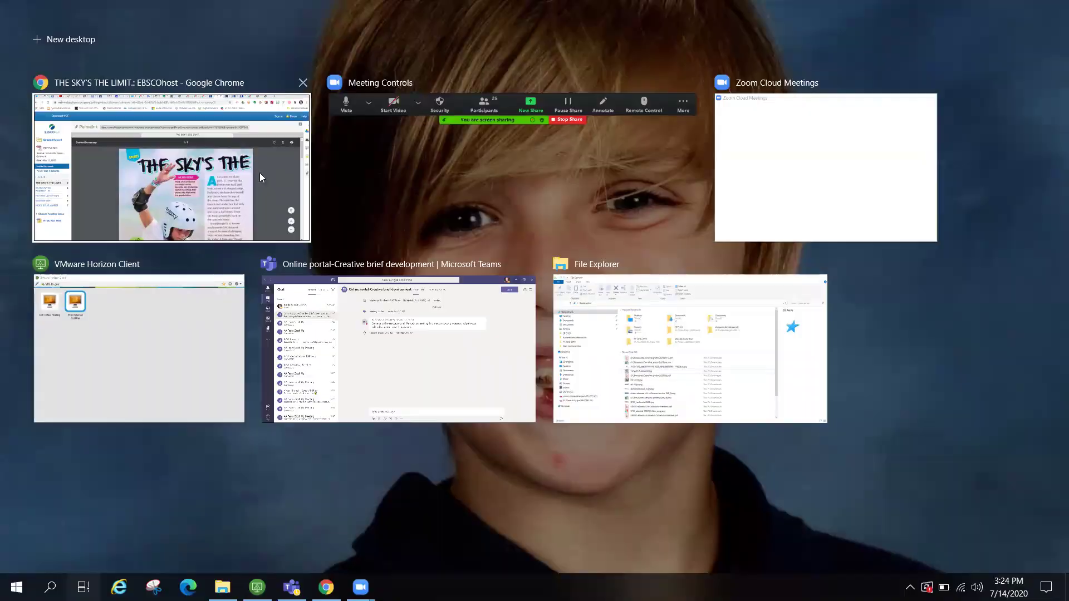
{"action": "left_click", "coordinate": [259, 177]}
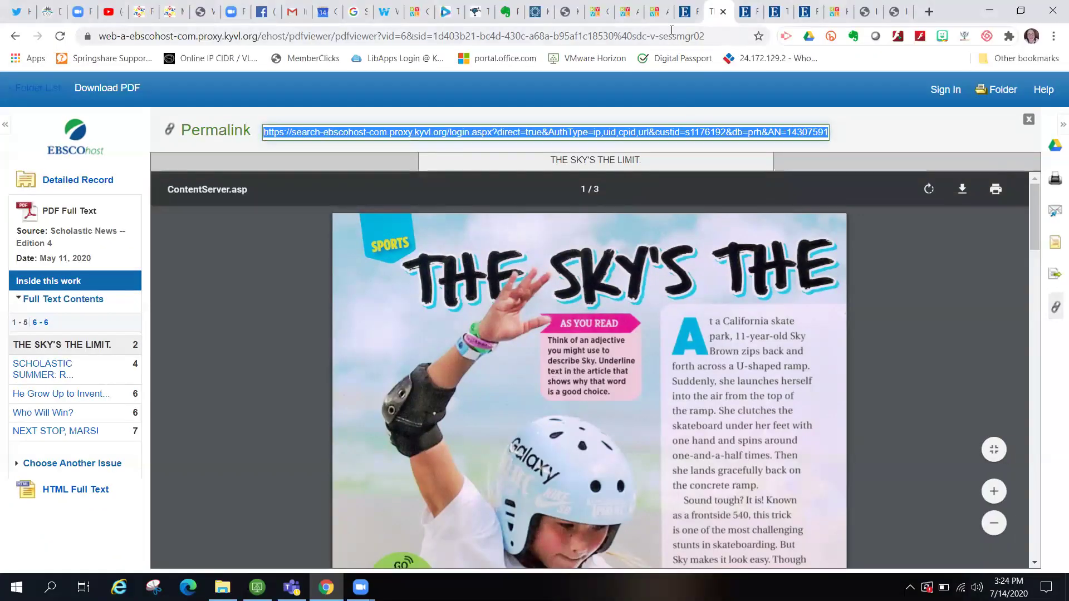
{"action": "left_click", "coordinate": [684, 14]}
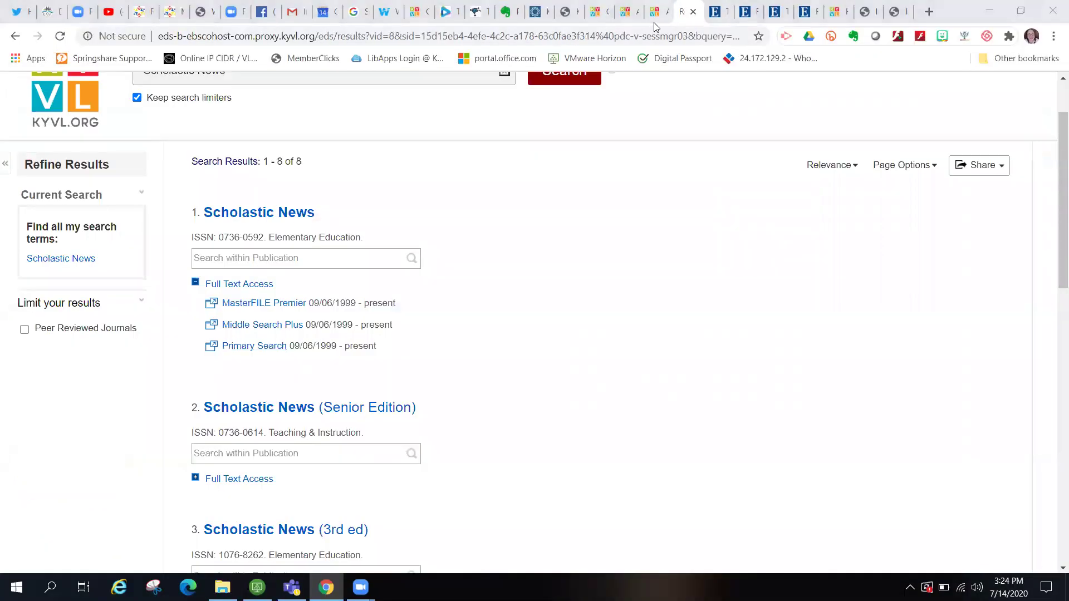